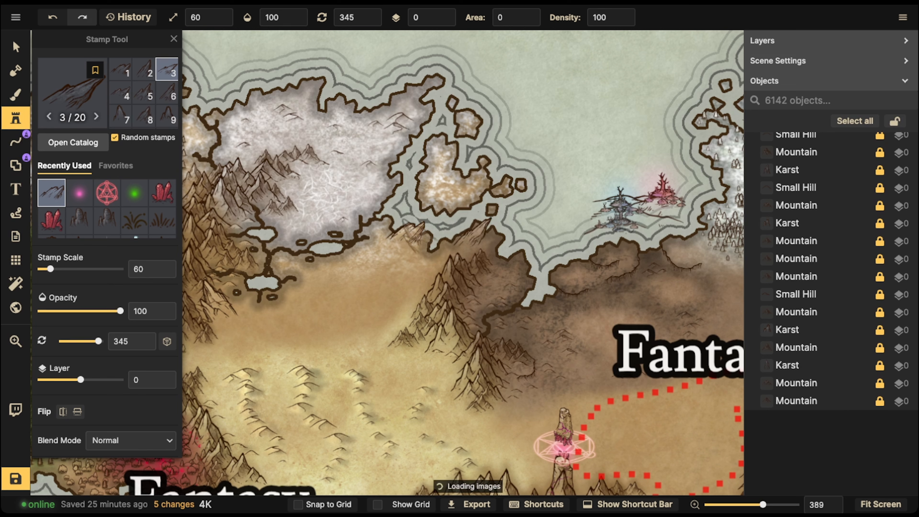
- Place three mountain stamps in the snowfield and on the slope, cycling variants and rotation
click(342, 205)
key(Left)
key(Left)
key(Left)
key(Left)
key(Left)
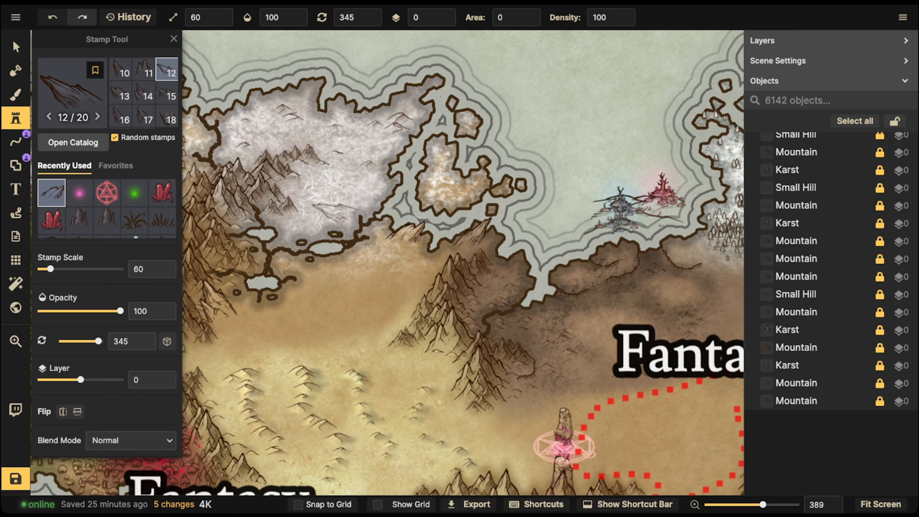
key(Left)
key(Up)
key(Up)
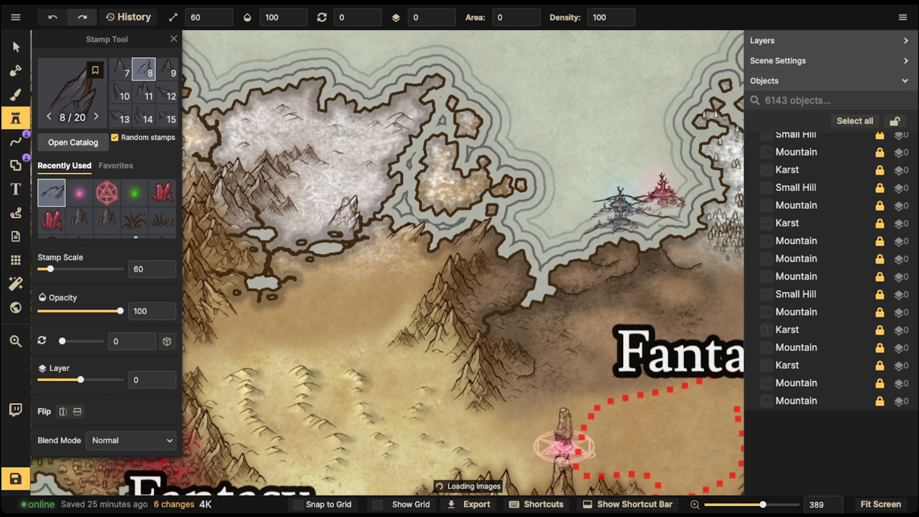
click(344, 212)
click(288, 255)
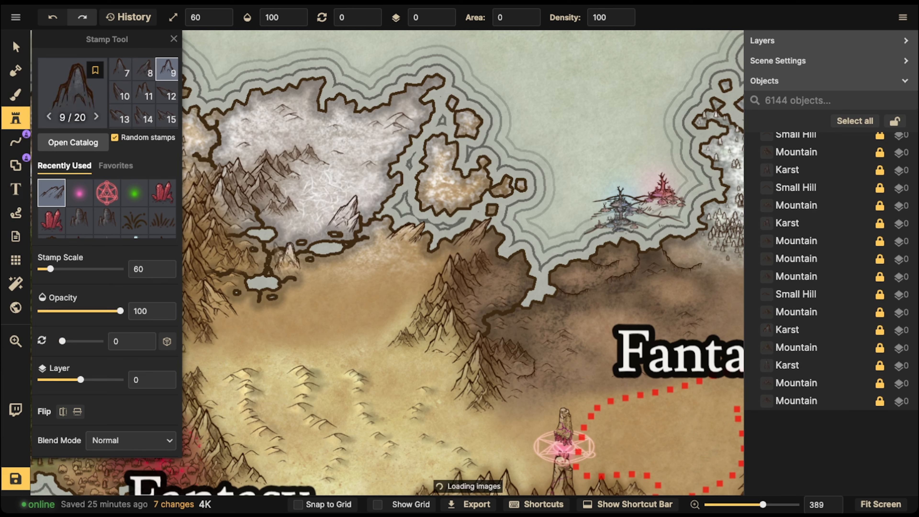
- Shrink the mountain stamps and place three more varied mountains along the snow edge
key(Left)
key(Left)
key(Right)
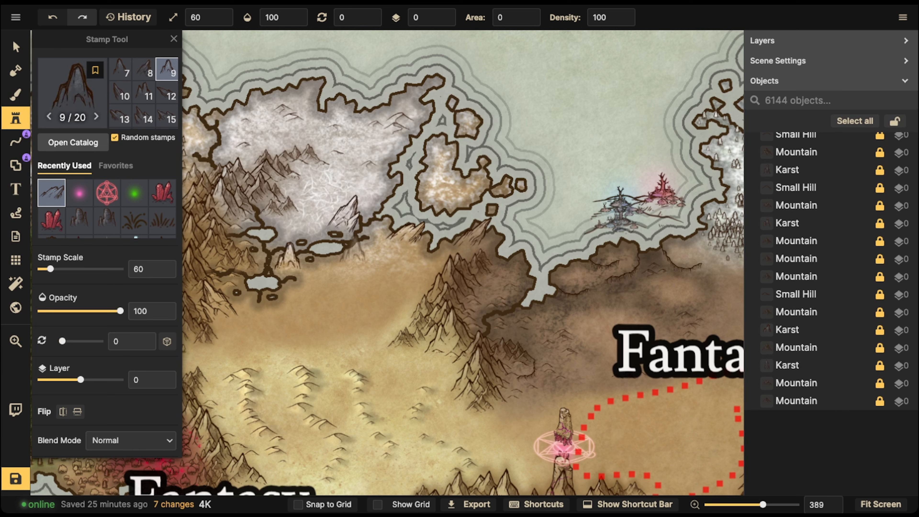
key(Left)
key(Left)
key(Down)
key(Down)
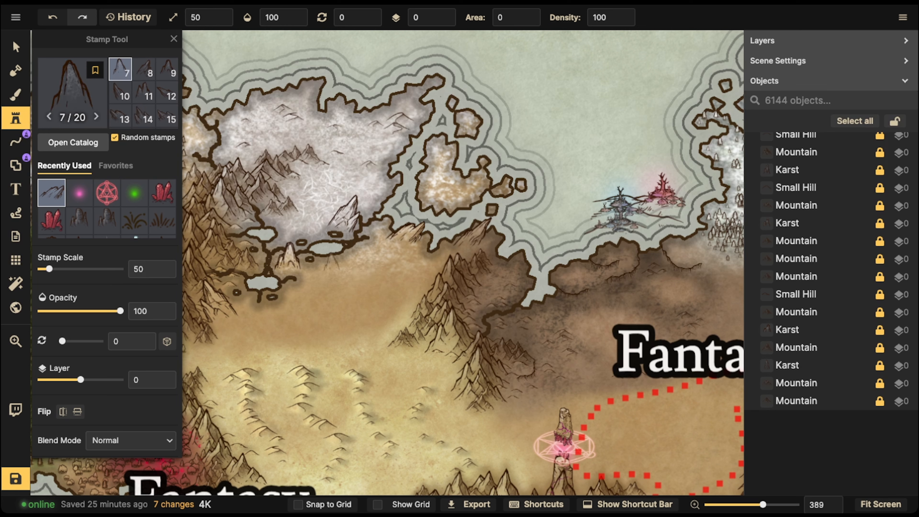
click(328, 257)
key(Left)
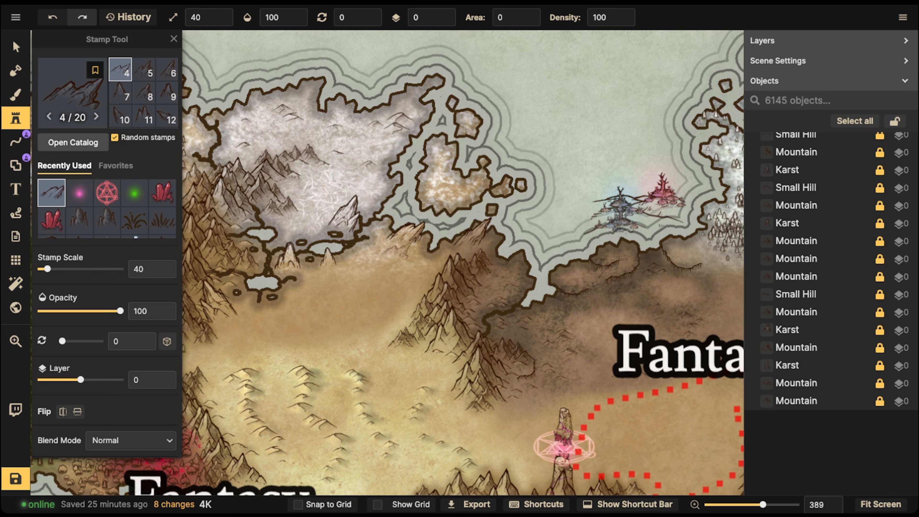
click(378, 250)
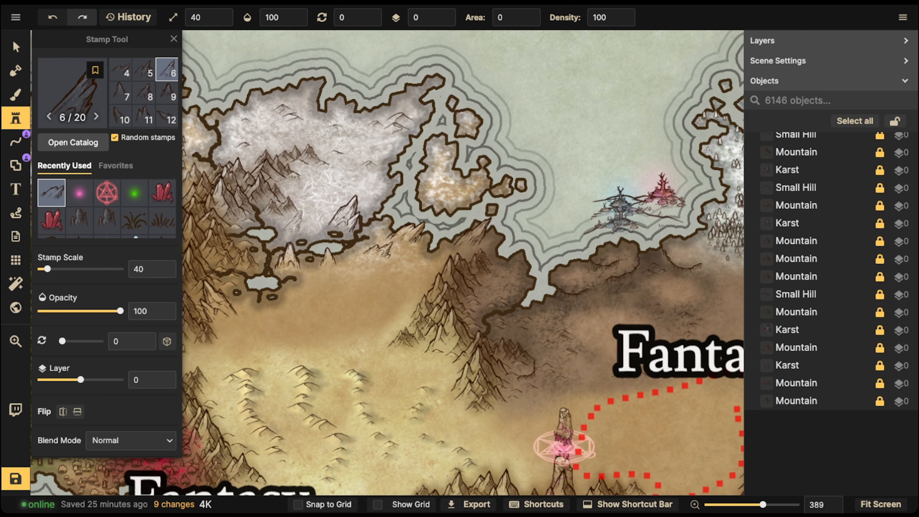
click(294, 226)
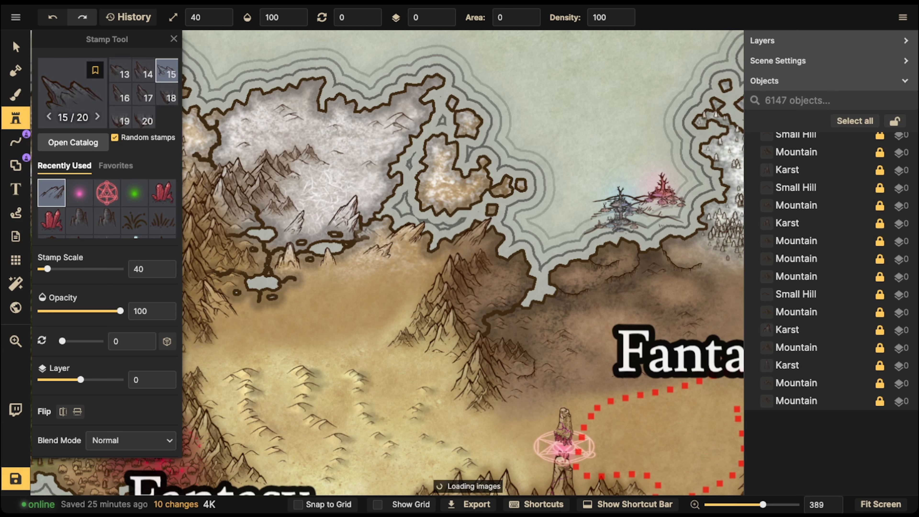
- Set the stamp scale to 30 and place three small mountains along the snow edge
key(Left)
key(Left)
key(Left)
key(Left)
key(Down)
key(Left)
key(Left)
key(Up)
key(Up)
key(Left)
key(Down)
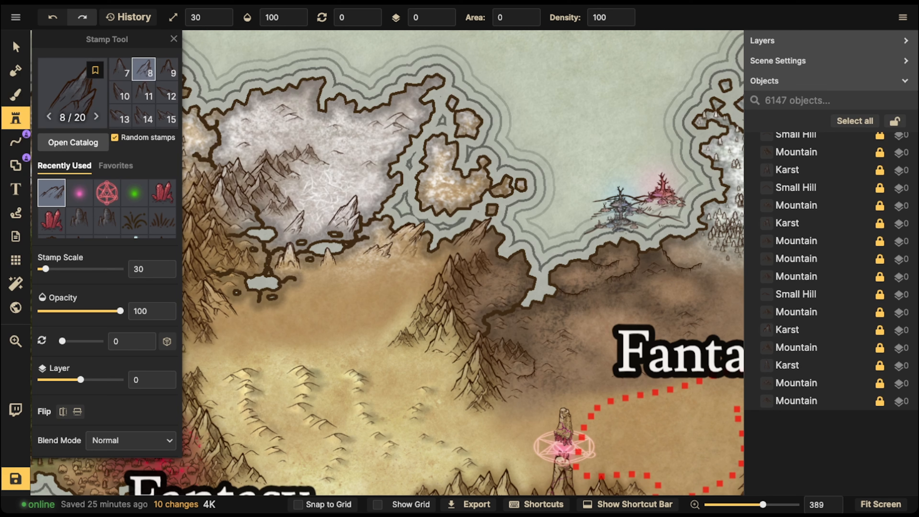
click(411, 250)
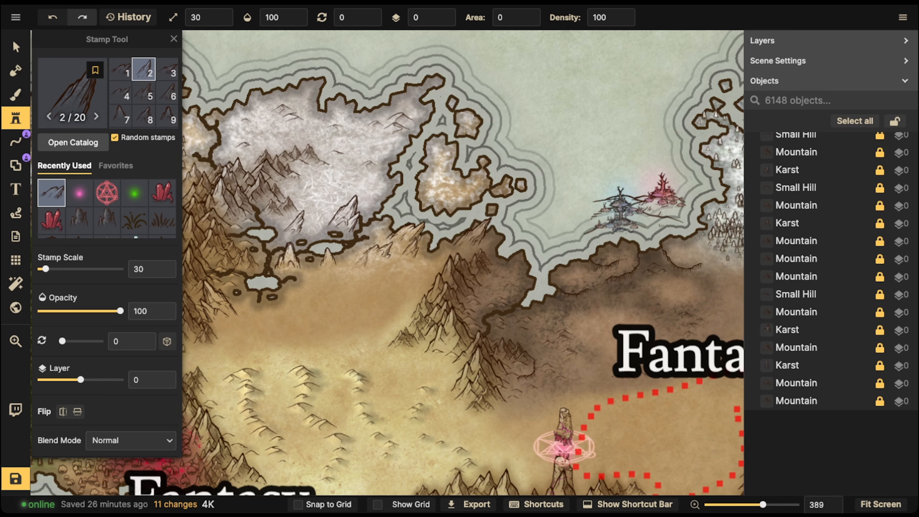
click(280, 220)
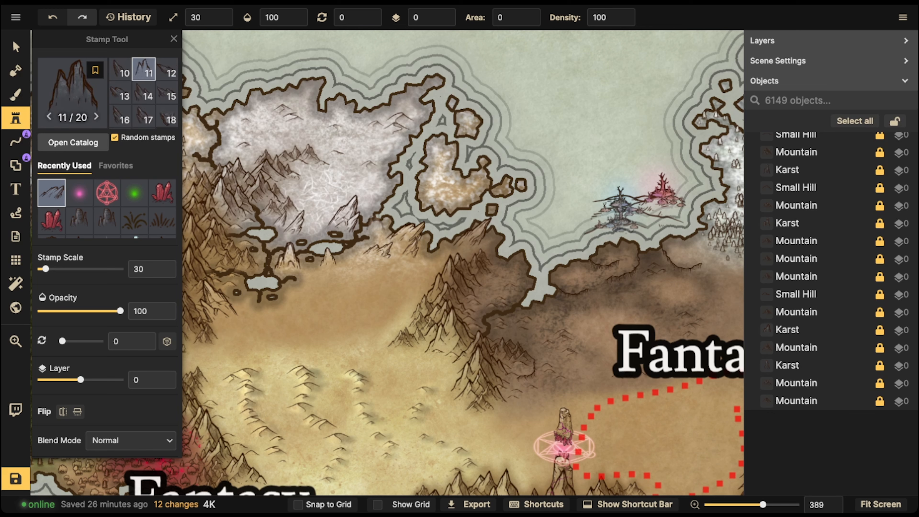
click(380, 222)
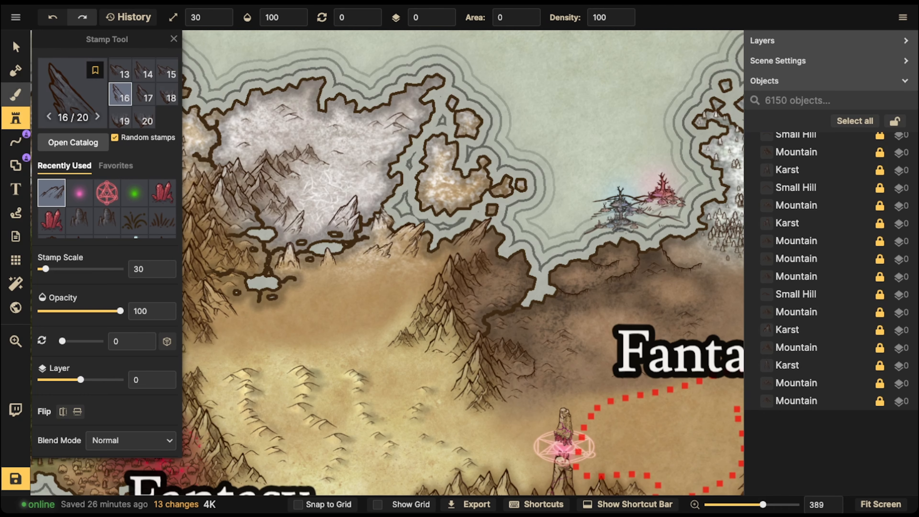
click(16, 95)
- Load the grey Snow texture brush at opacity 48, size 30, on the FG layer
scroll(173, 272, down, 3)
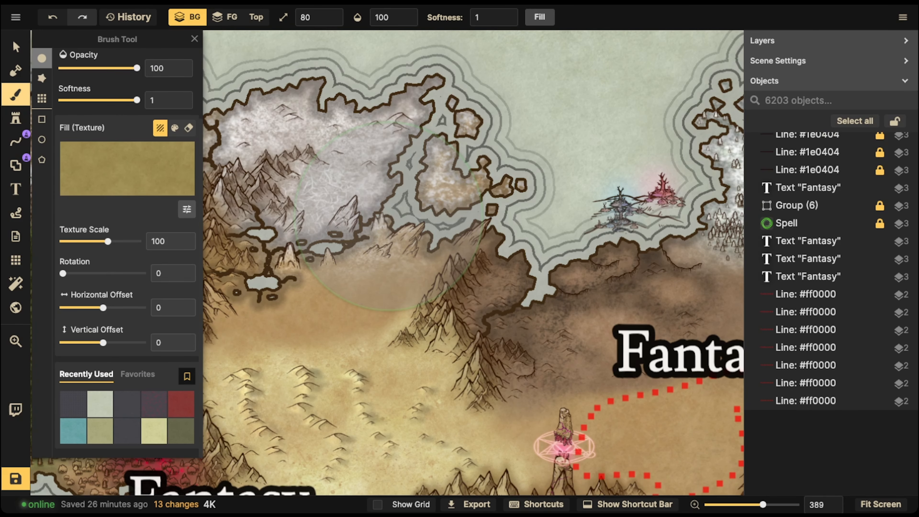
click(73, 404)
click(126, 170)
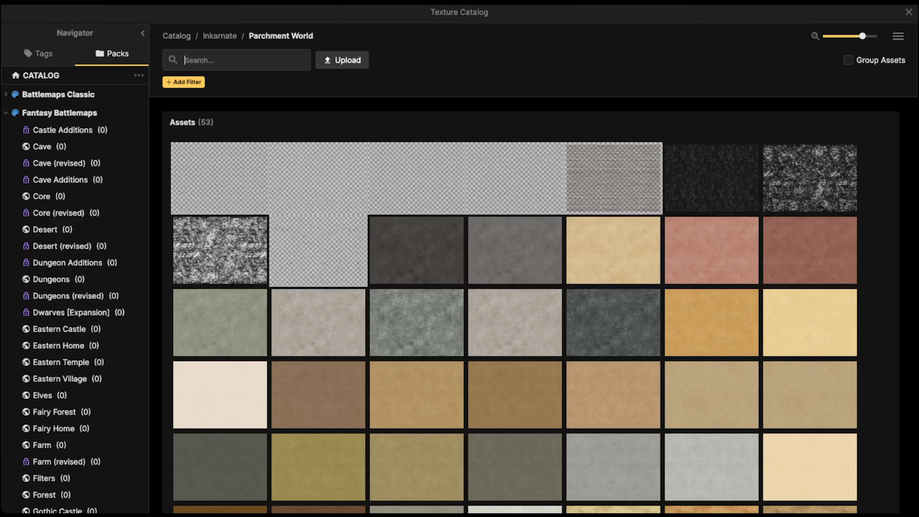
click(220, 250)
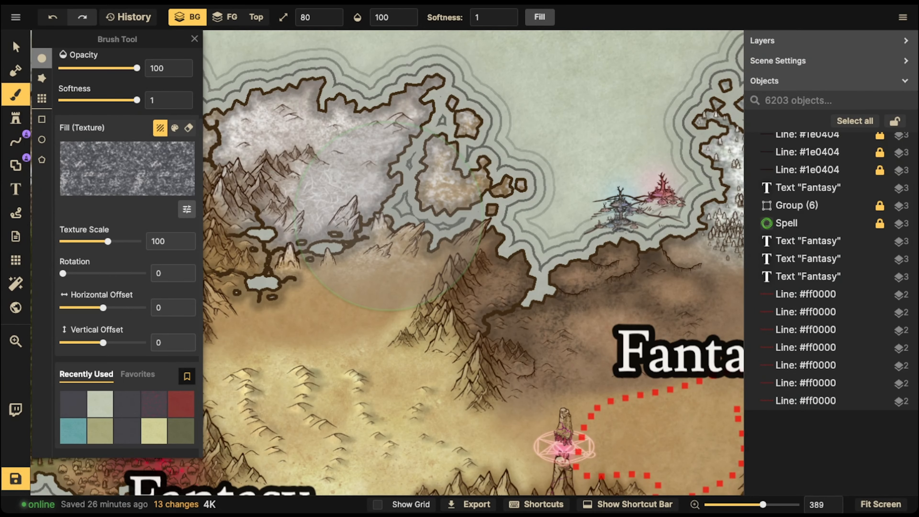
click(98, 68)
key(bracketleft)
key(bracketleft)
key(bracketleft)
key(bracketleft)
key(bracketleft)
click(344, 260)
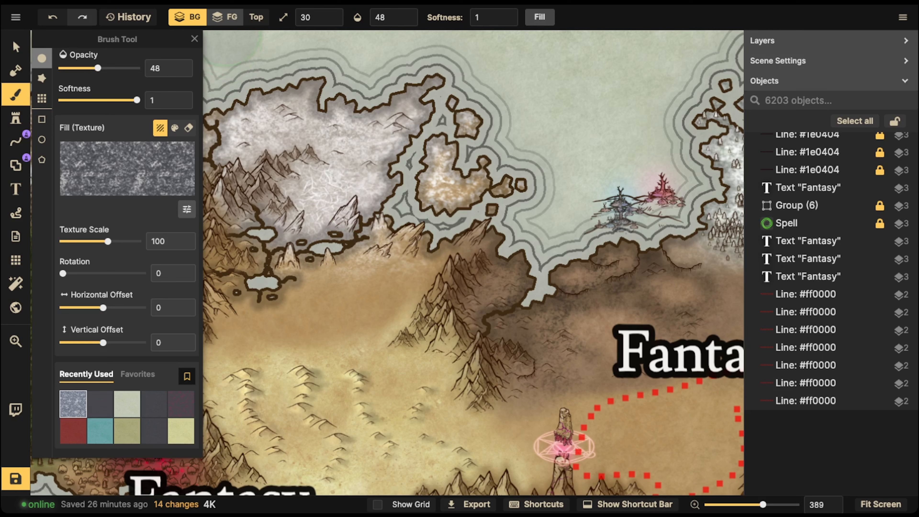
click(225, 16)
- Dab snow texture all along the border between snowfield and desert sand
click(300, 281)
click(319, 276)
click(344, 283)
click(376, 285)
click(297, 264)
click(285, 256)
click(260, 261)
click(287, 255)
click(369, 282)
click(262, 285)
click(369, 290)
click(431, 283)
click(379, 287)
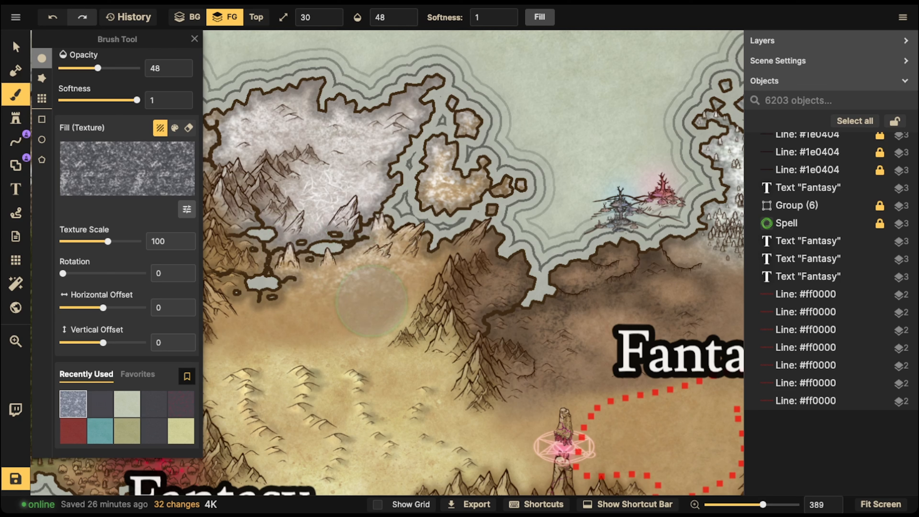
click(339, 305)
click(271, 325)
click(274, 310)
click(362, 330)
click(378, 315)
click(302, 314)
click(267, 305)
click(358, 322)
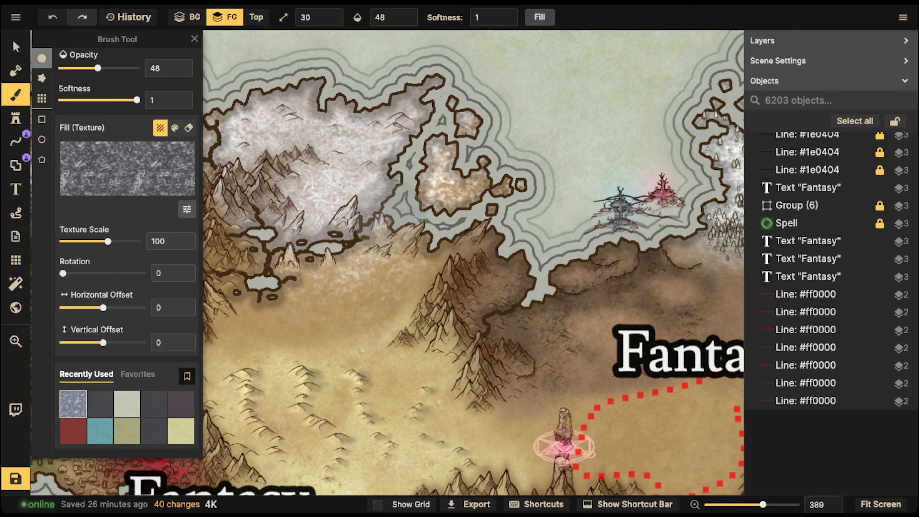
click(368, 298)
click(301, 311)
click(284, 319)
click(232, 294)
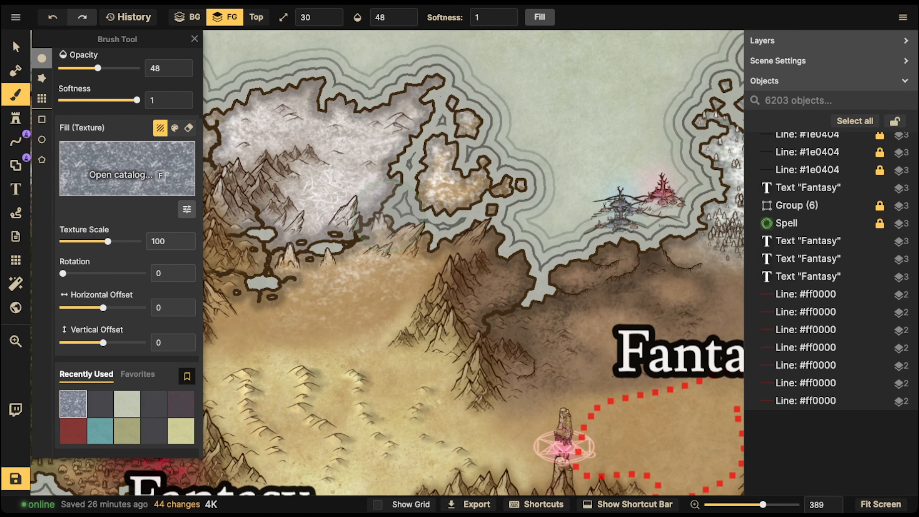
- Choose the dark grey brush texture and lower its texture scale to 90.26
key(f)
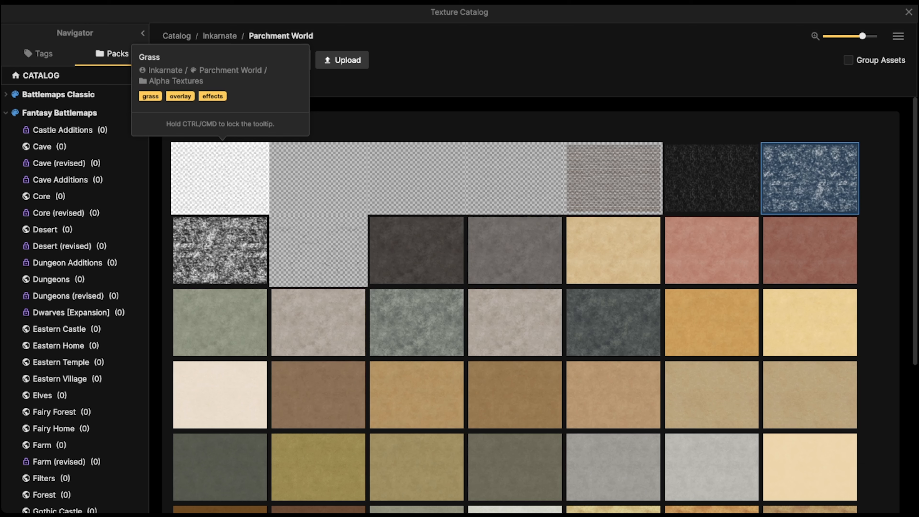
click(416, 249)
drag(108, 241, 106, 242)
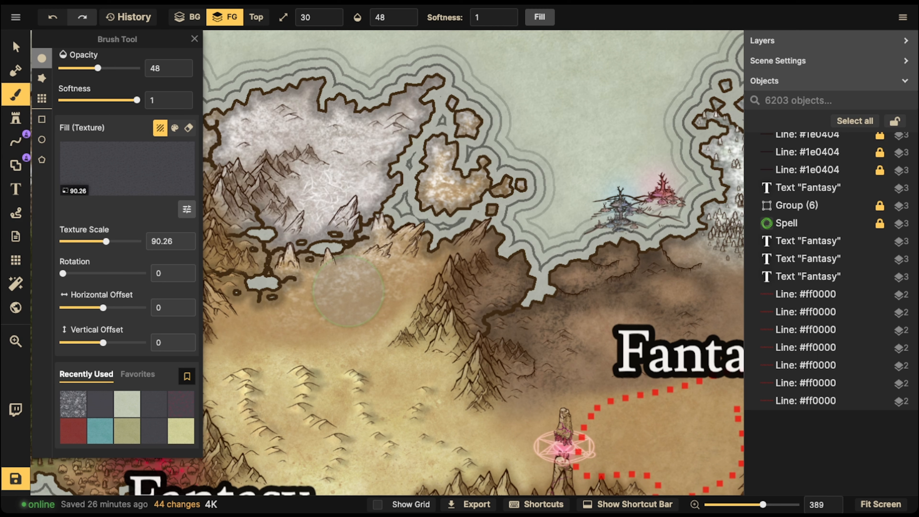
- Paint a dark stroke over the mountains, undo it, then zoom out to the continent
mouse_move(348, 291)
mouse_down()
mouse_move(350, 192)
mouse_move(368, 257)
mouse_move(340, 289)
mouse_move(377, 290)
mouse_move(372, 302)
mouse_move(373, 289)
mouse_move(306, 321)
mouse_move(252, 327)
mouse_move(309, 323)
mouse_move(384, 289)
mouse_move(387, 303)
mouse_move(412, 300)
mouse_move(361, 280)
mouse_move(308, 288)
mouse_move(375, 271)
mouse_move(398, 279)
mouse_move(398, 289)
mouse_move(363, 326)
mouse_move(350, 362)
mouse_move(337, 346)
mouse_move(269, 333)
mouse_move(223, 364)
mouse_move(220, 347)
mouse_move(323, 332)
mouse_move(326, 342)
mouse_move(343, 343)
mouse_move(378, 316)
mouse_move(399, 313)
mouse_move(300, 307)
mouse_move(401, 293)
mouse_move(425, 273)
mouse_up()
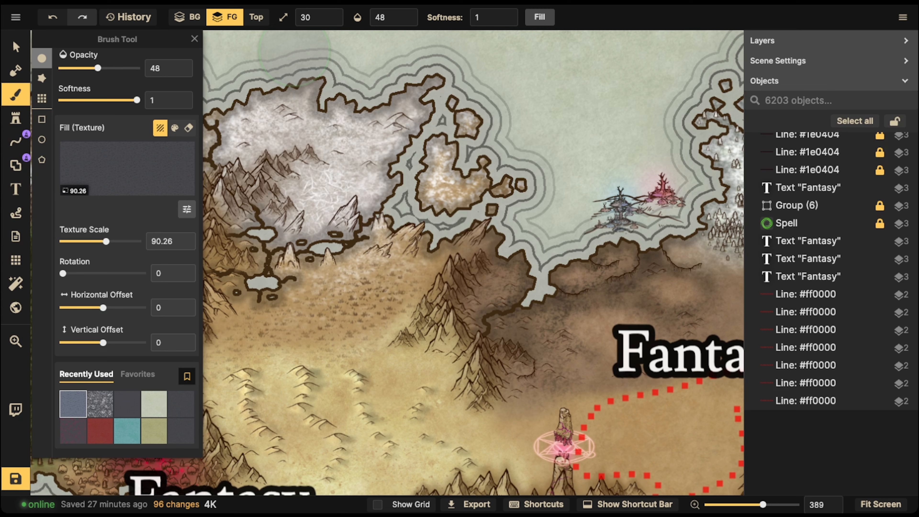
scroll(300, 228, down, 2)
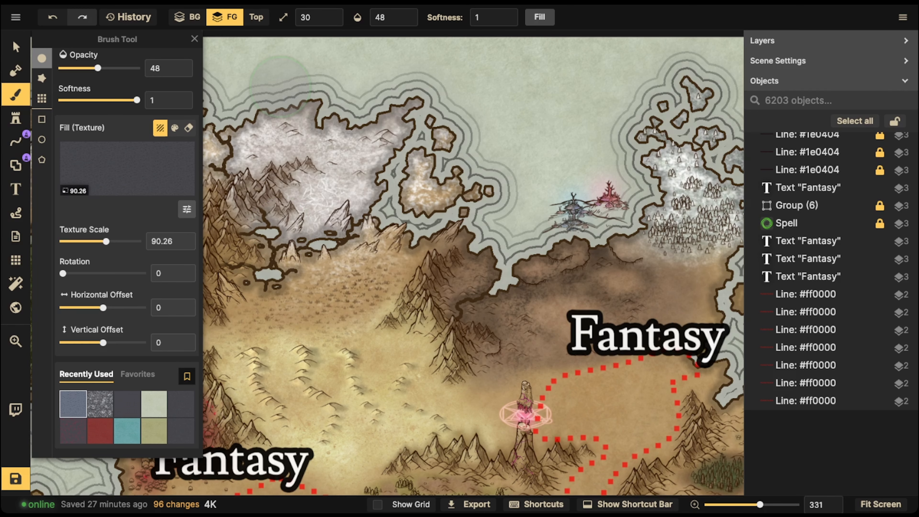
click(53, 17)
click(15, 47)
scroll(181, 213, down, 4)
drag(40, 413, 155, 290)
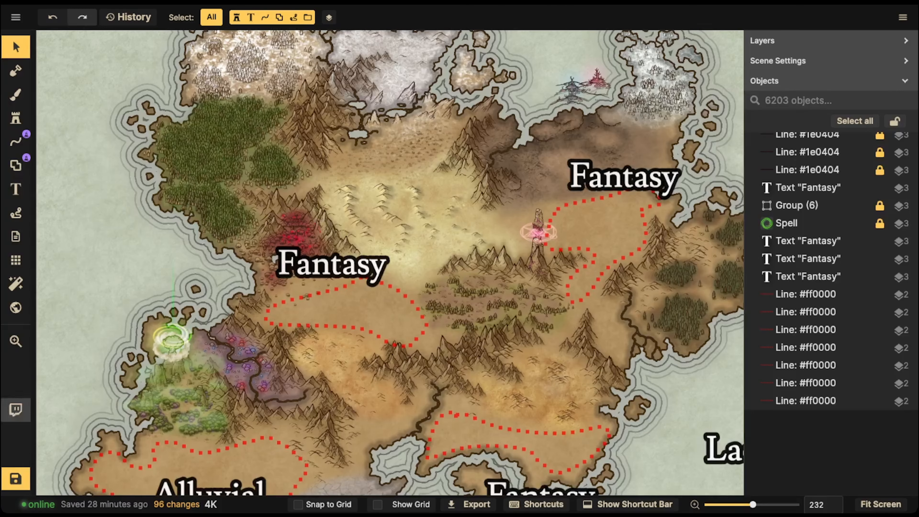
- Save the map, then pan south to bring the Lava Field island into view
click(15, 479)
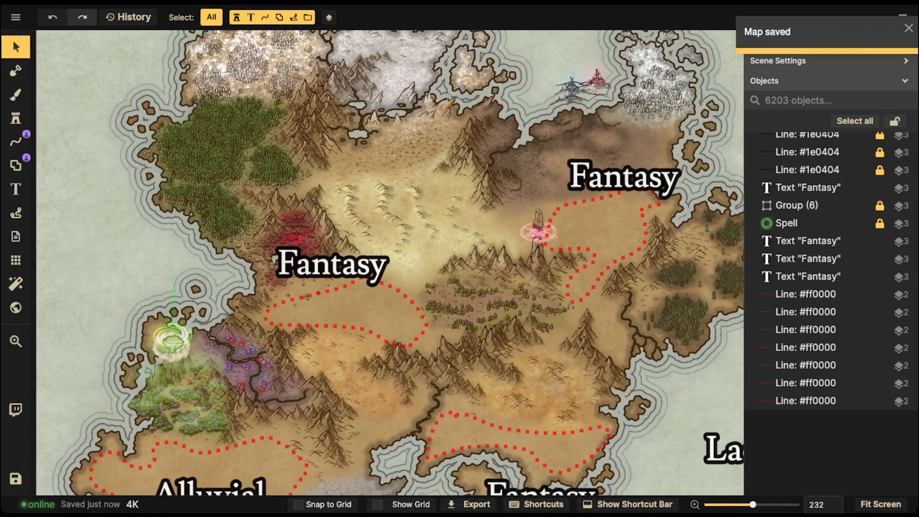
key(space)
drag(362, 326, 382, 153)
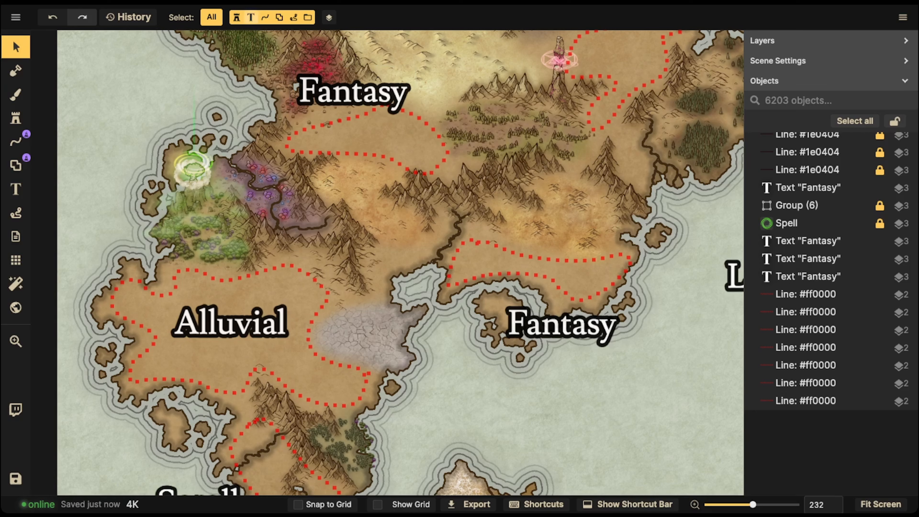
scroll(259, 224, down, 5)
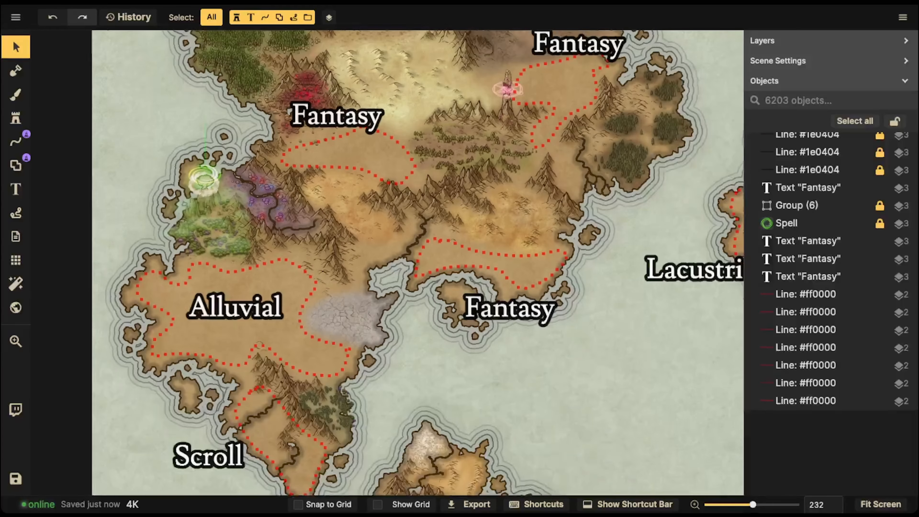
key(space)
drag(525, 253, 240, 225)
drag(438, 470, 283, 197)
scroll(285, 261, up, 7)
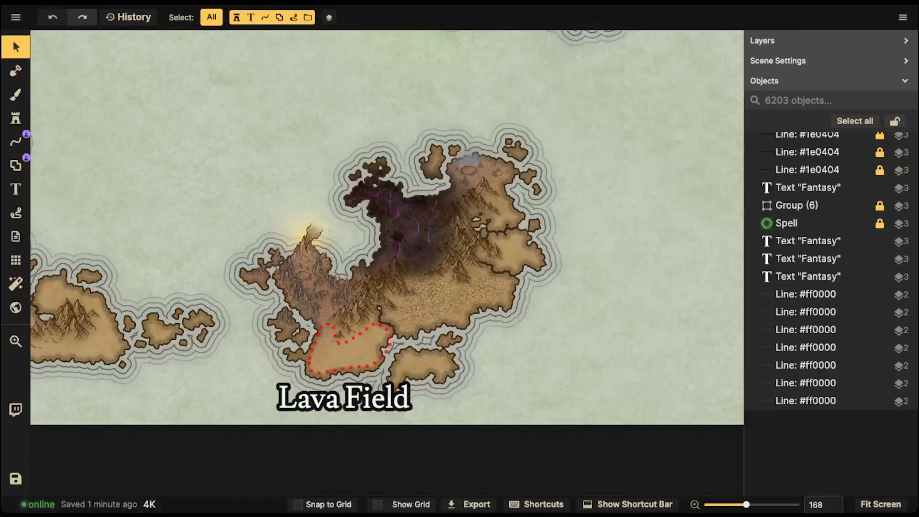
- Zoom in and pan up to the volcano and mountains above the Lava Field plain
scroll(301, 259, up, 10)
key(space)
drag(303, 258, 315, 158)
scroll(319, 178, down, 3)
scroll(312, 196, down, 2)
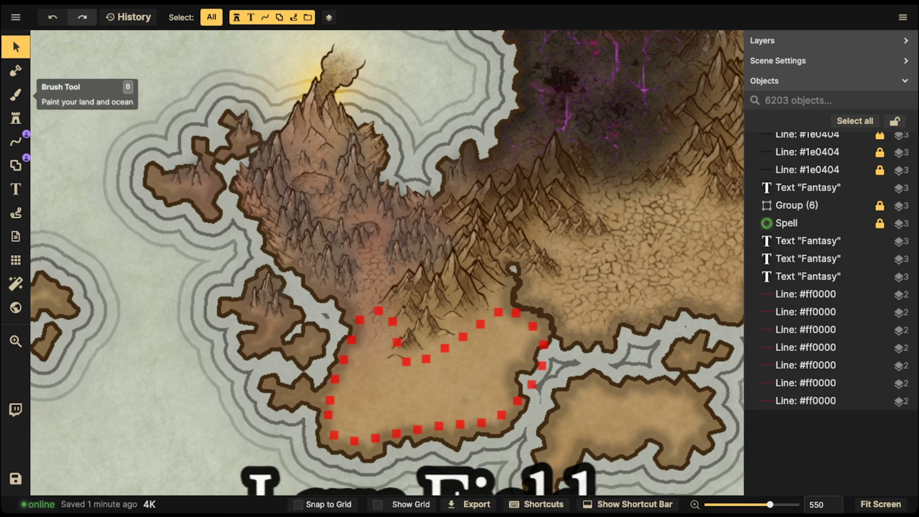
- Search the brush texture catalog for 'lava' and choose Lava Cracks
click(15, 94)
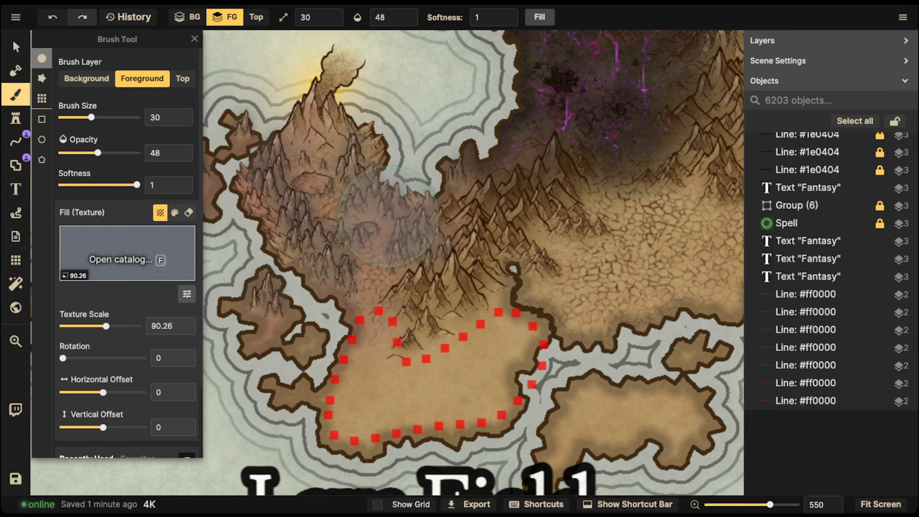
click(127, 253)
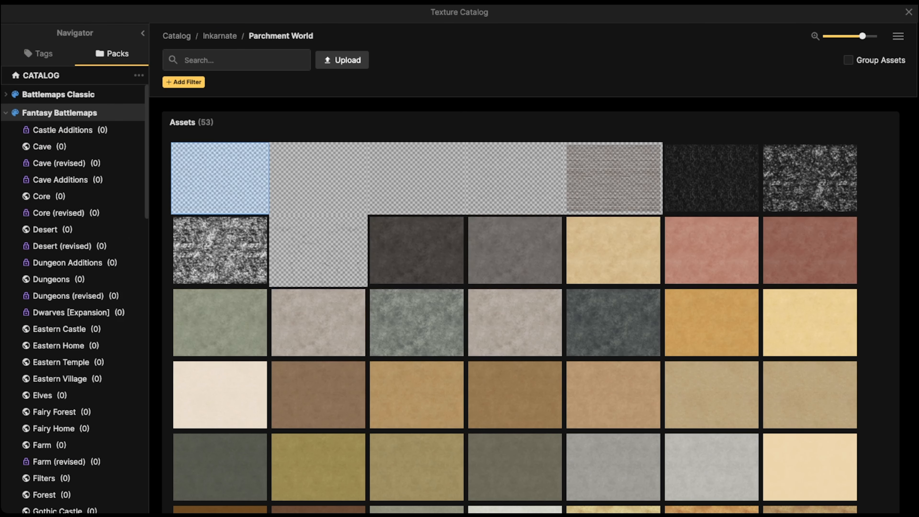
text(lava)
key(Return)
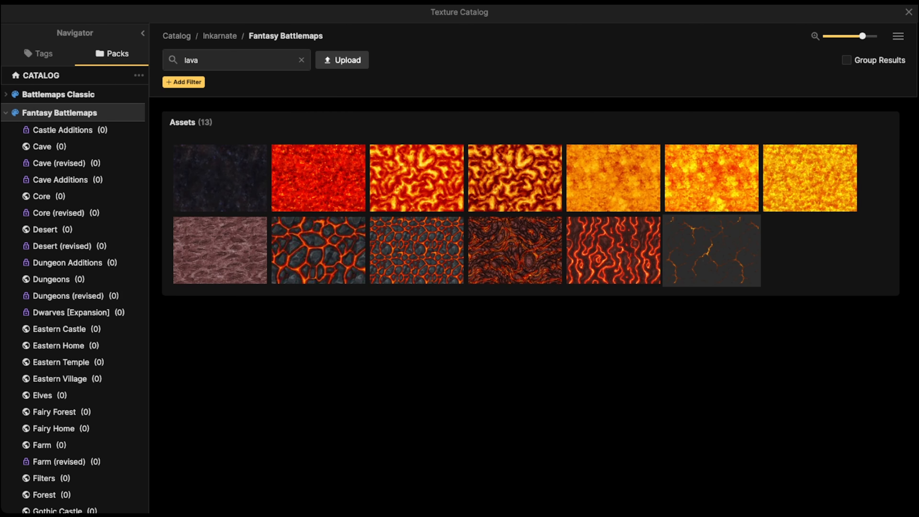
click(711, 250)
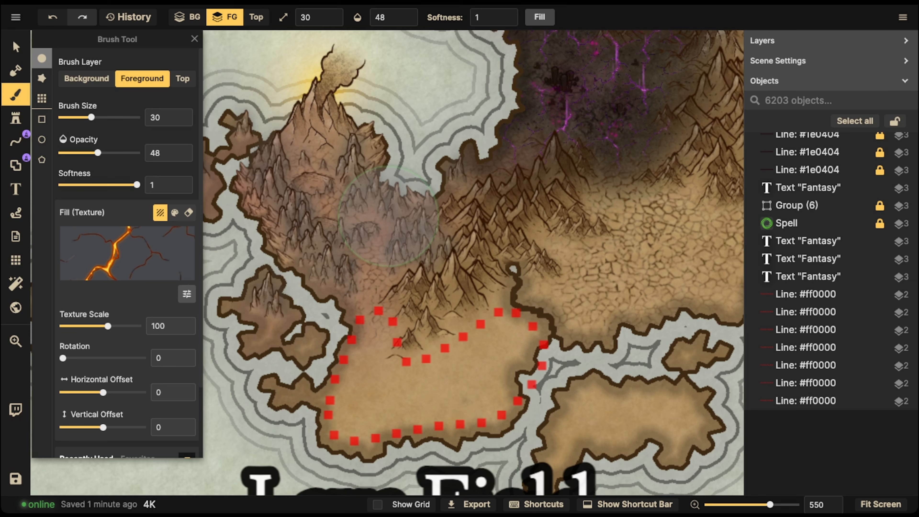
- Set the Lava Cracks texture scale to 8.46 and the brush size to 10
drag(108, 326, 82, 327)
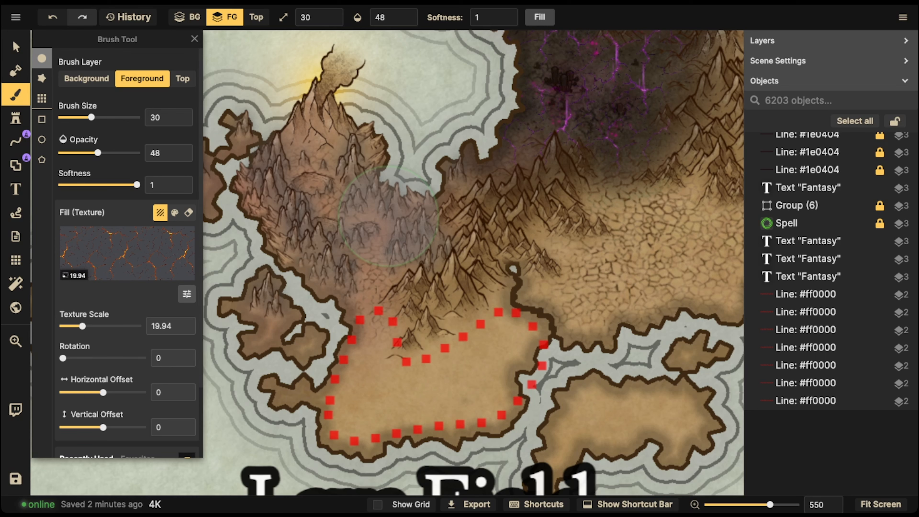
drag(83, 326, 73, 326)
scroll(362, 266, down, 5)
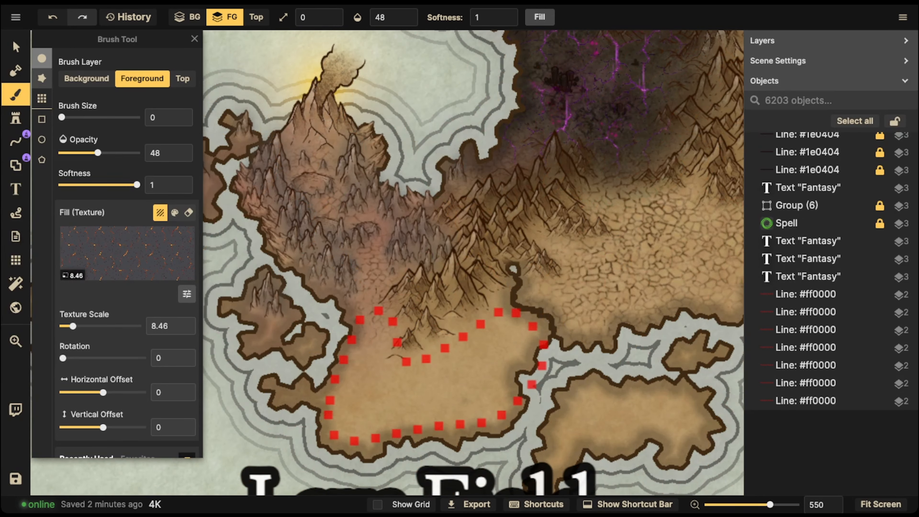
click(15, 95)
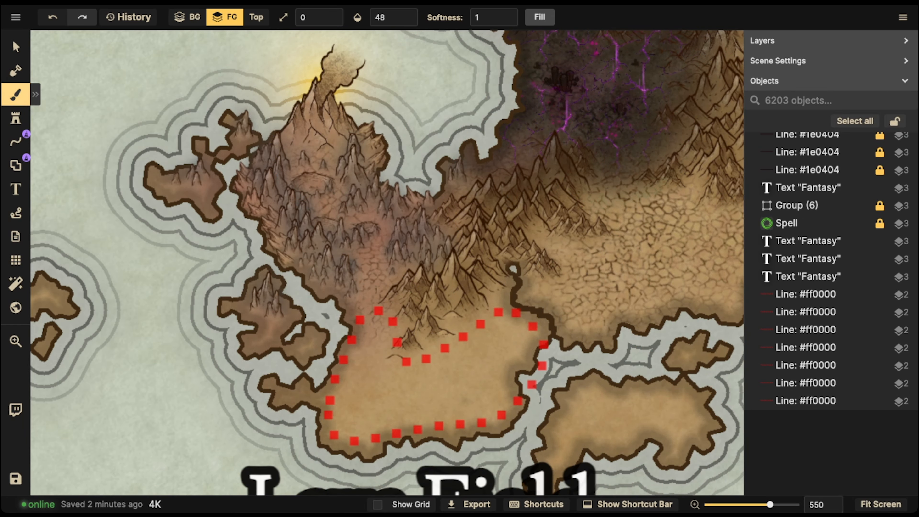
drag(387, 264, 370, 263)
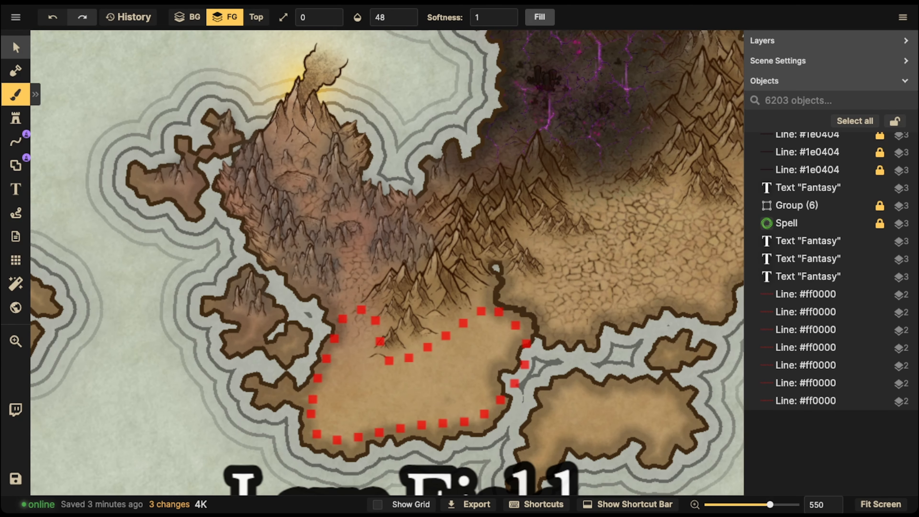
click(15, 47)
click(15, 94)
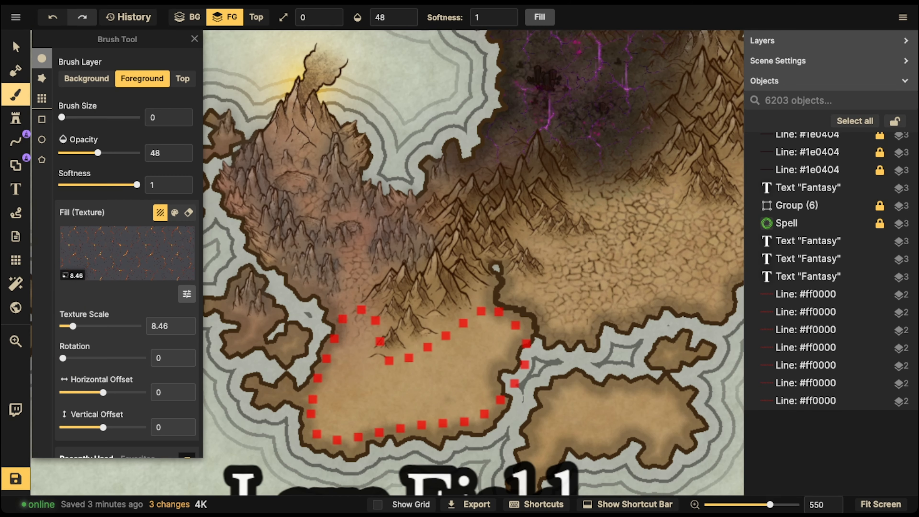
key(bracketleft)
- Set brush opacity to 100 and paint lava-crack strokes across the mountains and volcano slope
mouse_move(356, 267)
mouse_down()
mouse_move(357, 252)
mouse_move(356, 279)
mouse_up()
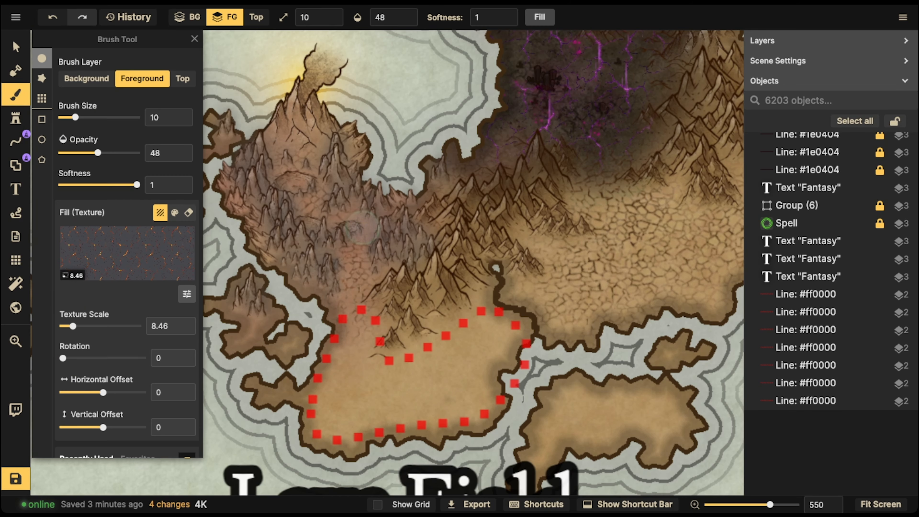
double_click(393, 17)
text(100)
key(Return)
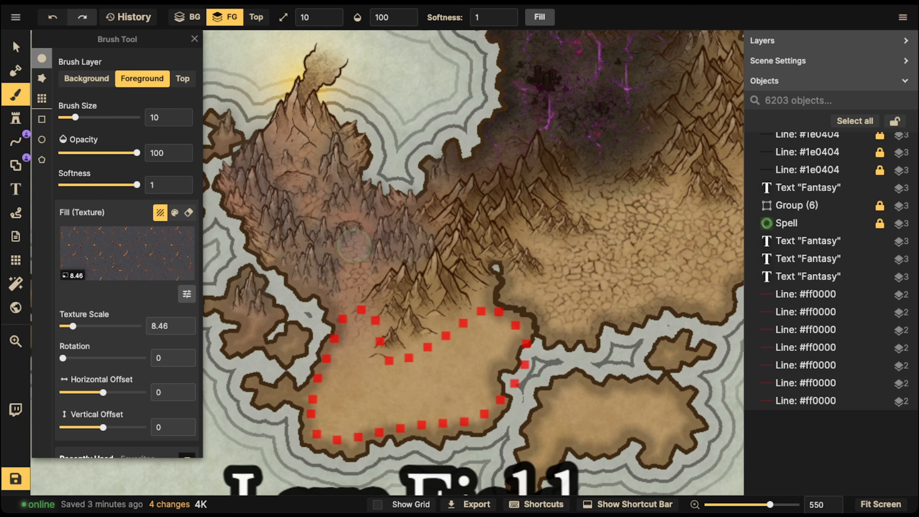
mouse_move(353, 250)
mouse_down()
mouse_move(358, 286)
mouse_move(371, 225)
mouse_move(351, 213)
mouse_move(312, 214)
mouse_move(321, 178)
mouse_up()
mouse_move(299, 137)
mouse_down()
mouse_move(288, 154)
mouse_move(295, 118)
mouse_move(300, 133)
mouse_up()
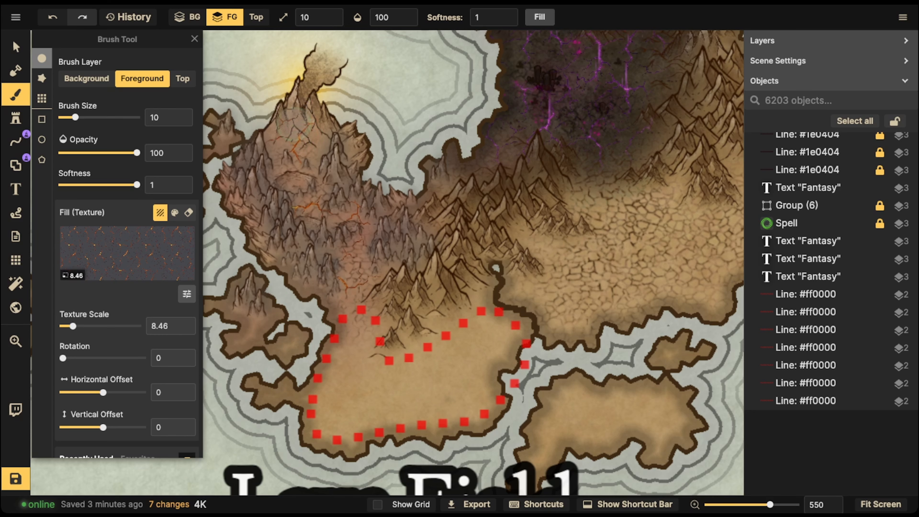
- Dab lava cracks over the volcano slopes, peak, and the ground below it
click(327, 129)
click(314, 124)
click(316, 136)
click(304, 150)
click(289, 108)
click(284, 117)
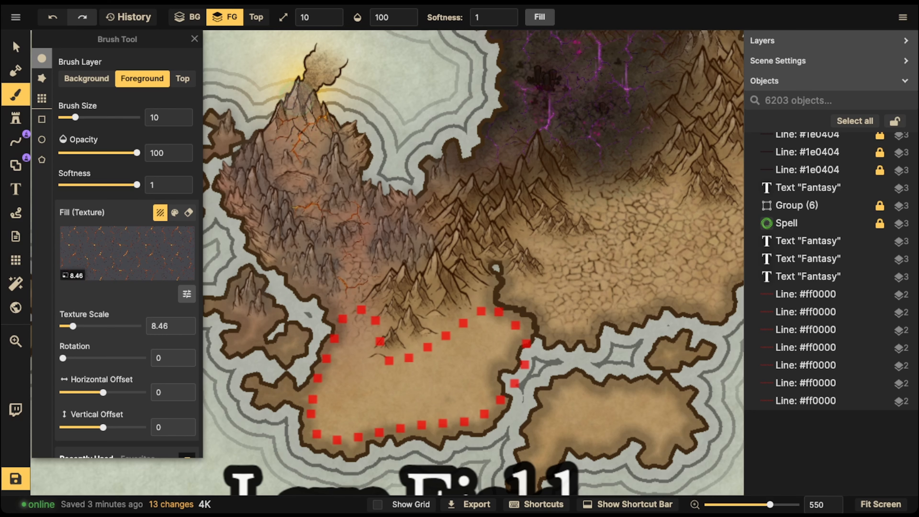
click(296, 87)
click(304, 157)
click(297, 153)
click(347, 203)
click(352, 264)
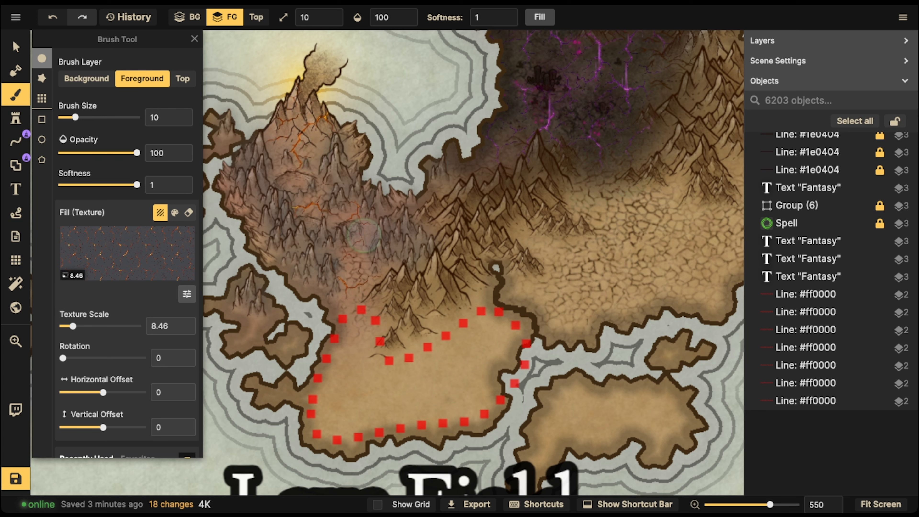
click(186, 294)
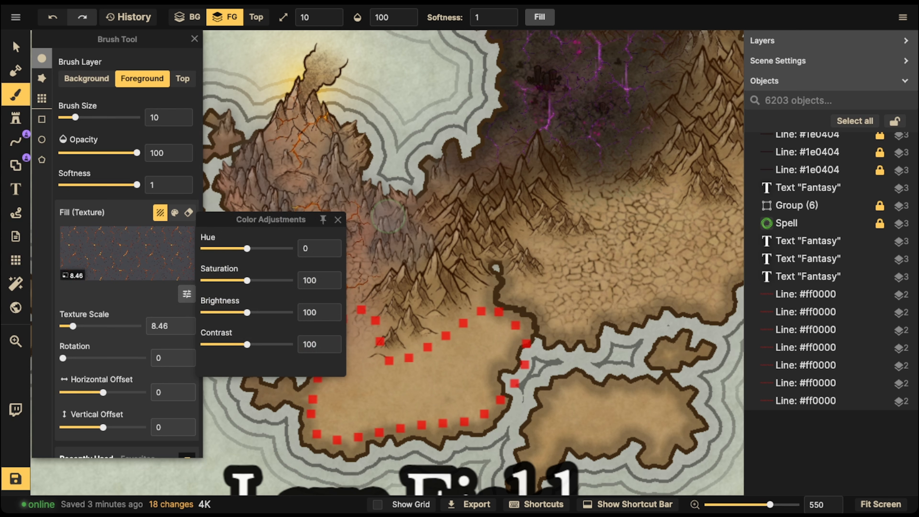
- Desaturate and darken the crack texture's colour
drag(247, 281, 203, 280)
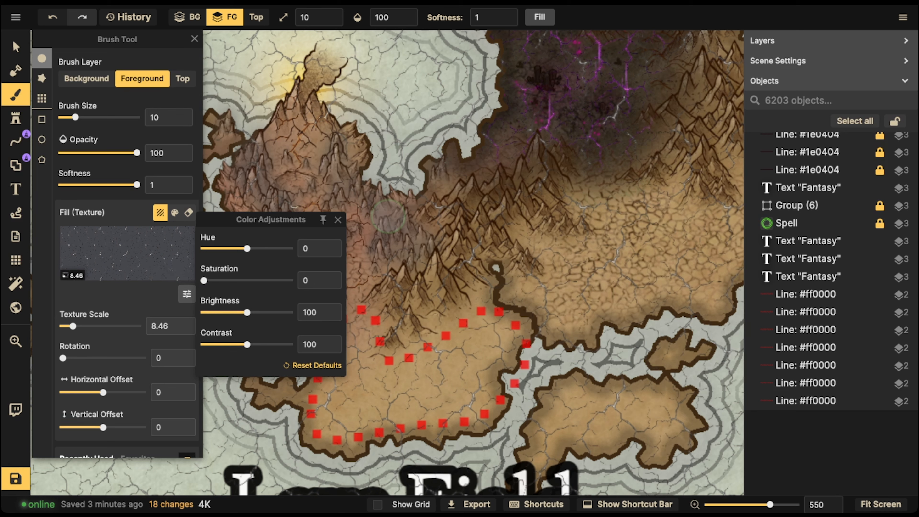
drag(248, 312, 226, 312)
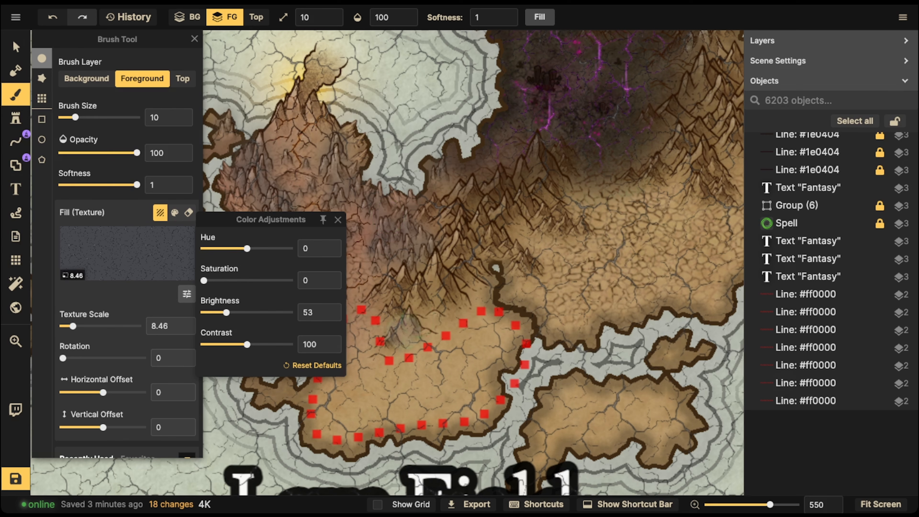
click(416, 321)
- Paint cracked ground across the dotted Lava Field area and the two small western islands
mouse_move(356, 324)
mouse_down()
mouse_move(328, 391)
mouse_move(385, 344)
mouse_move(401, 362)
mouse_move(463, 344)
mouse_move(470, 394)
mouse_move(369, 435)
mouse_move(287, 406)
mouse_move(272, 387)
mouse_up()
drag(280, 350, 290, 336)
click(357, 323)
click(394, 408)
drag(486, 374, 526, 316)
click(450, 320)
click(491, 292)
click(449, 362)
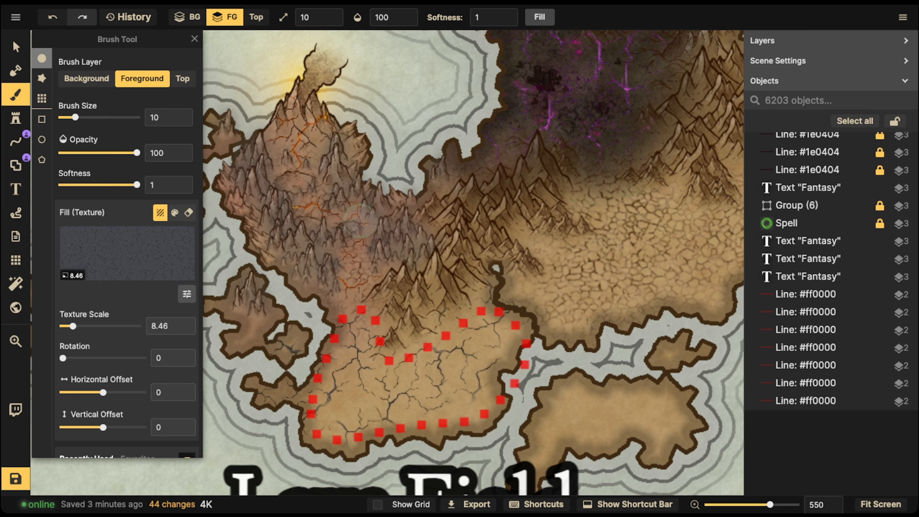
- Switch to the Select tool and pan up to view the volcano summit
click(15, 46)
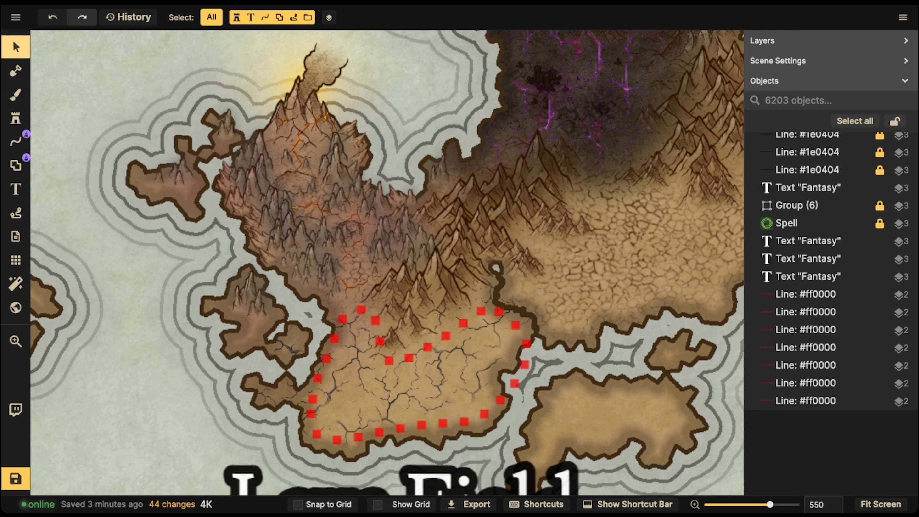
scroll(312, 175, up, 5)
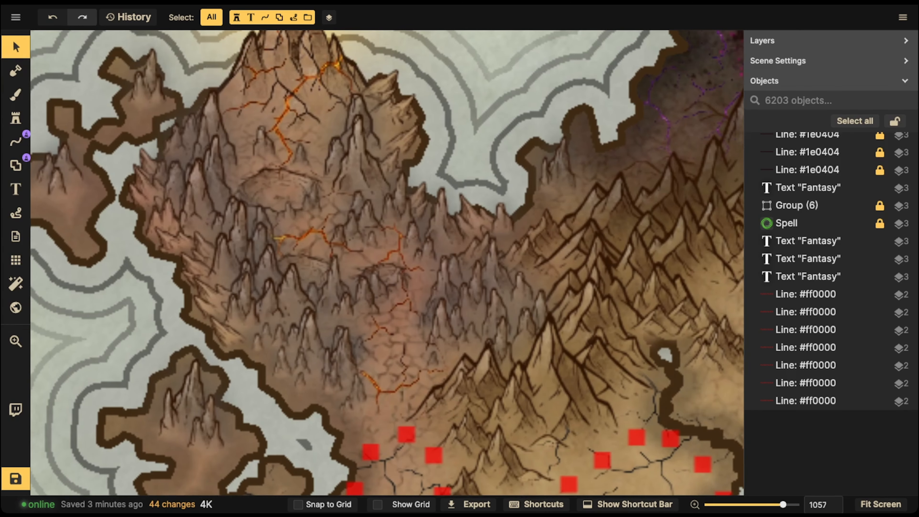
scroll(304, 286, up, 2)
key(space)
drag(326, 217, 335, 339)
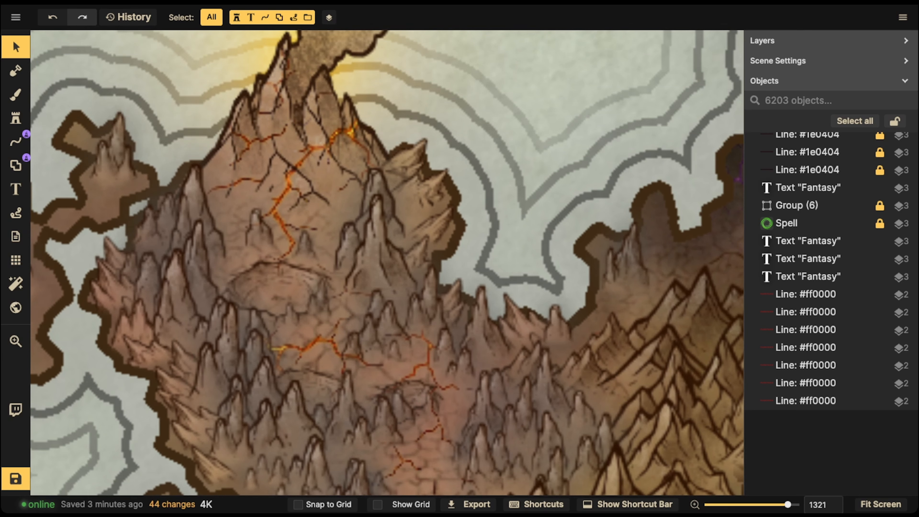
scroll(325, 181, down, 7)
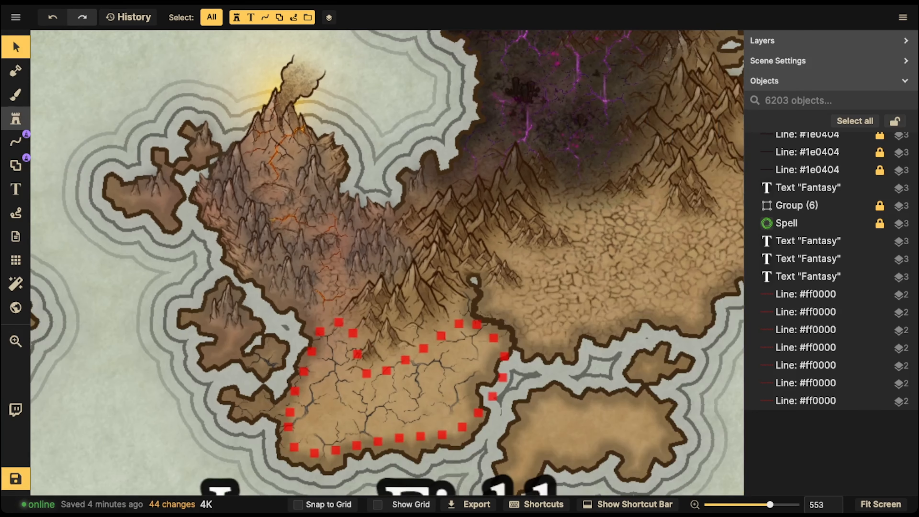
- Place a pink Warm Round Light glow stamp (variant 2/8, Overlay blend) above the volcano
click(15, 118)
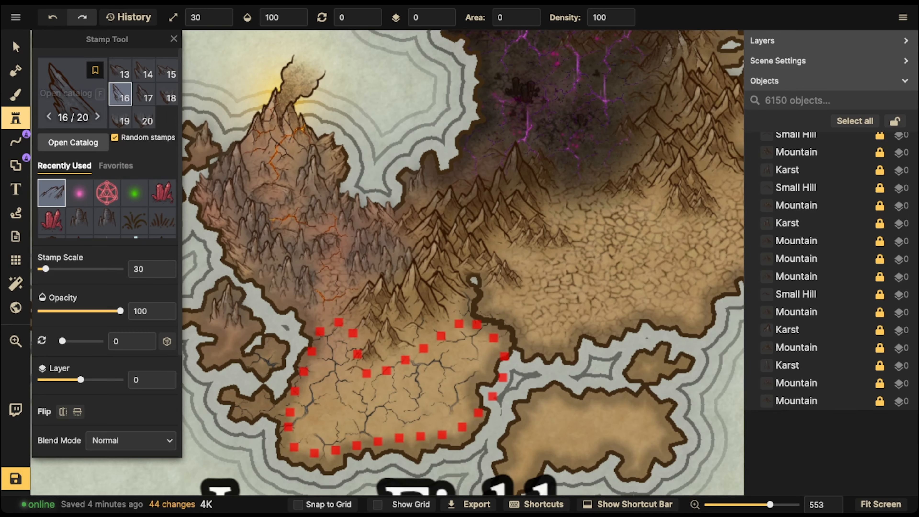
click(79, 192)
scroll(135, 220, down, 4)
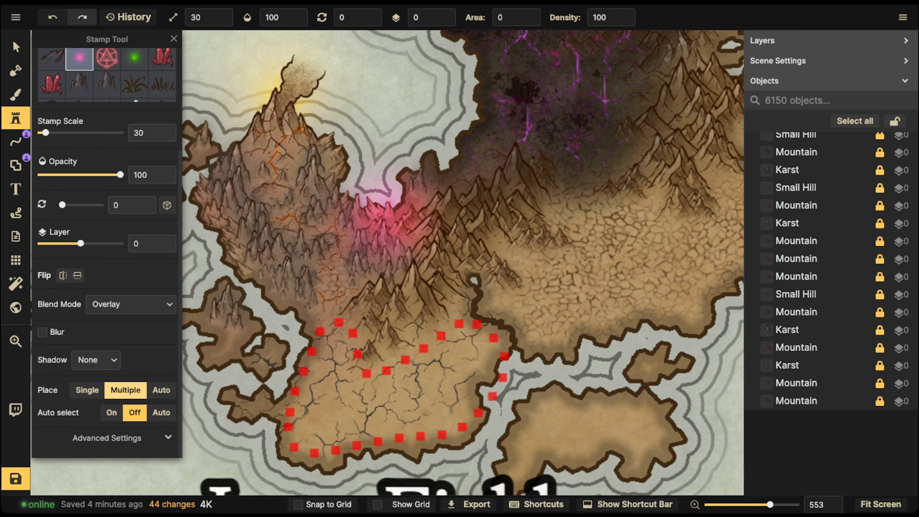
scroll(127, 387, up, 4)
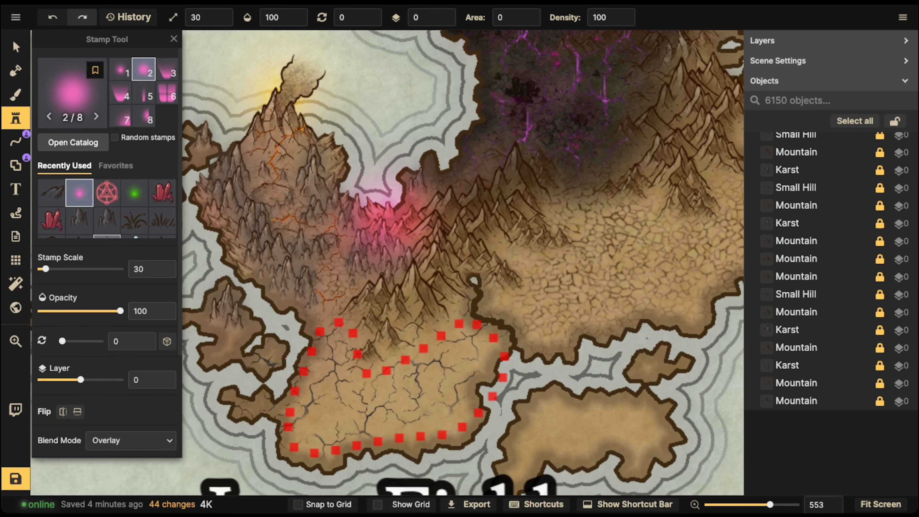
scroll(108, 235, down, 4)
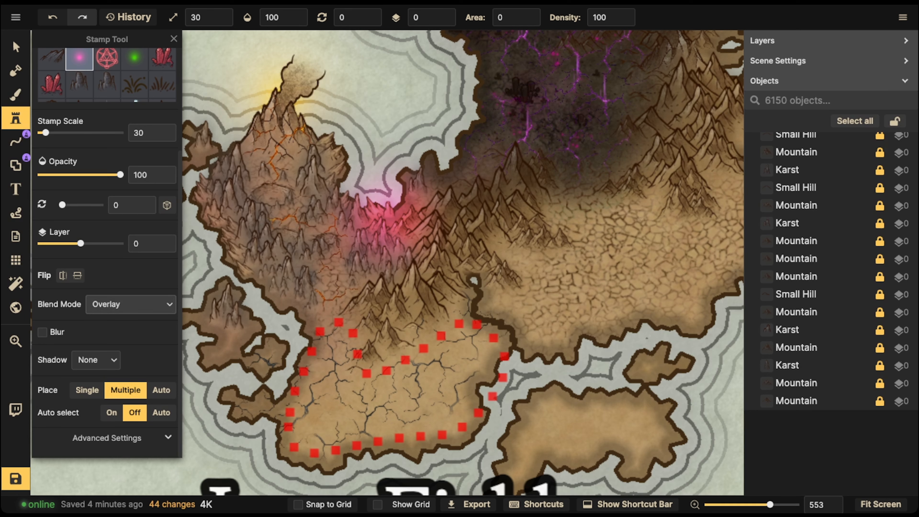
click(130, 304)
click(130, 304)
scroll(131, 272, up, 2)
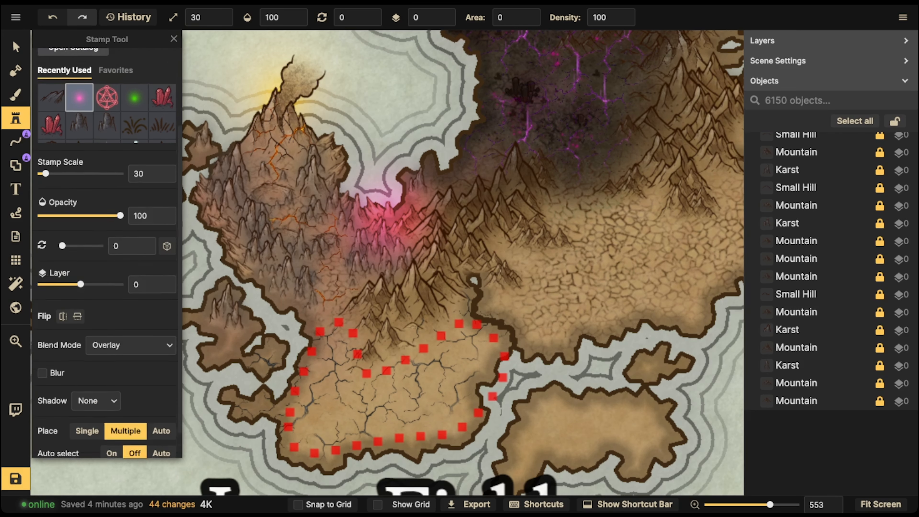
scroll(107, 246, up, 3)
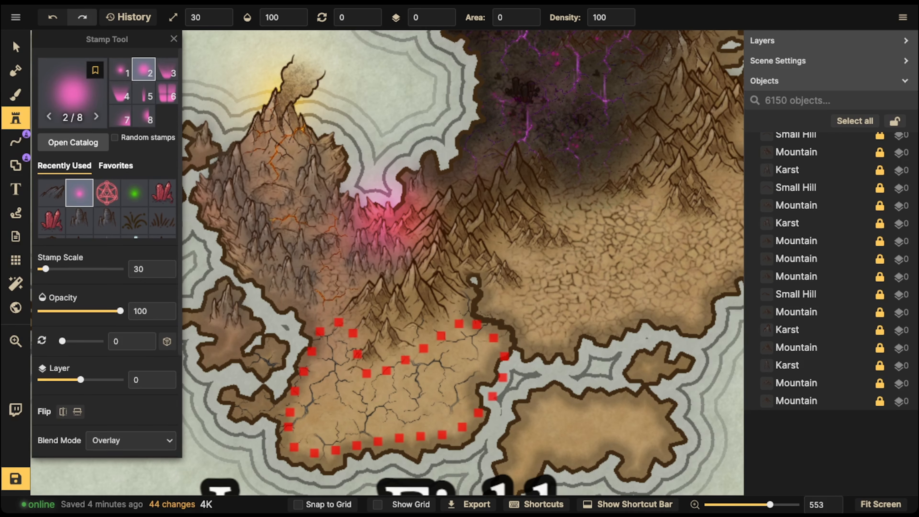
click(374, 69)
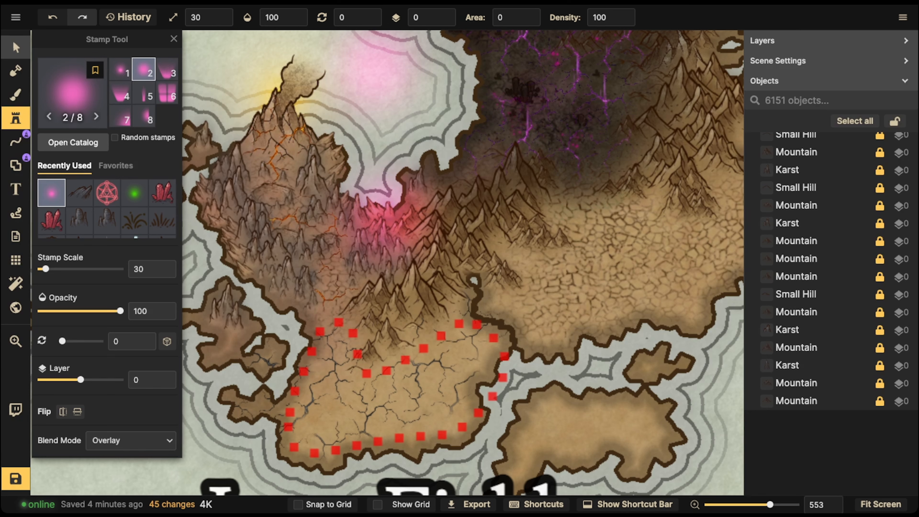
click(16, 47)
click(108, 328)
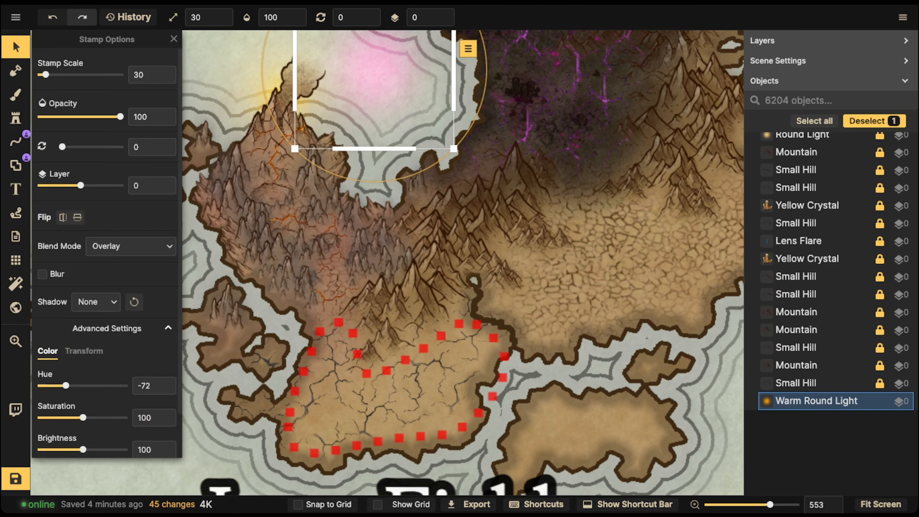
- Make the Warm Round Light orange (Hue 0), smaller, 48 opacity on layer 2, over the mountains
double_click(146, 386)
text(0)
drag(295, 148, 318, 125)
click(59, 116)
double_click(447, 14)
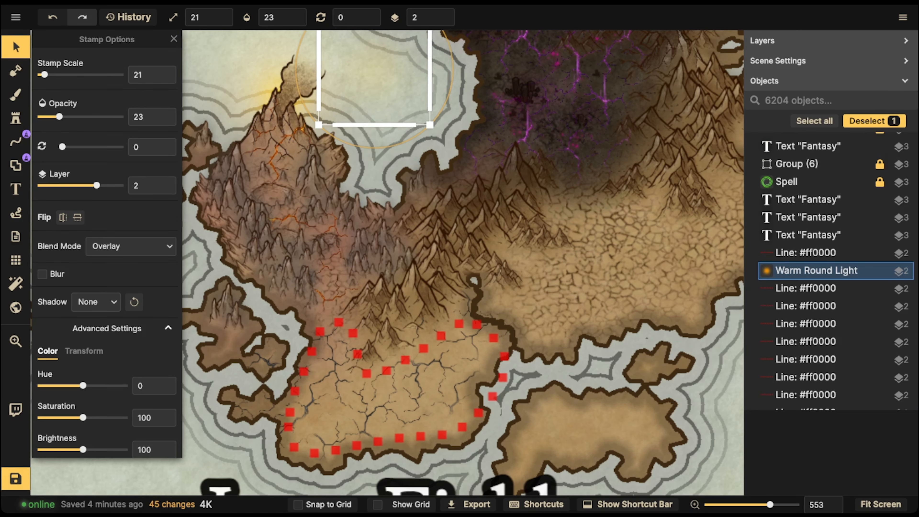
drag(430, 125, 404, 99)
drag(374, 69, 327, 292)
click(79, 116)
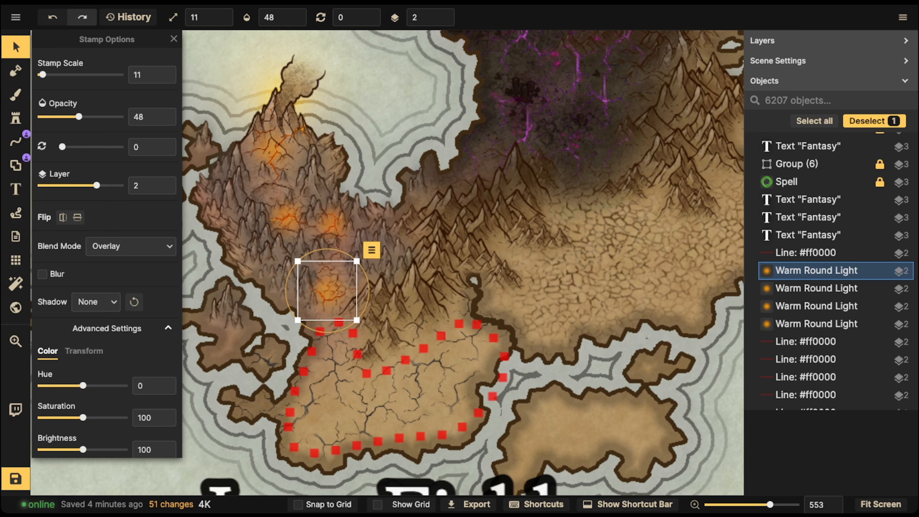
- Place more, slightly smaller warm light glows across the lower mountain slopes, then deselect
drag(356, 322, 329, 294)
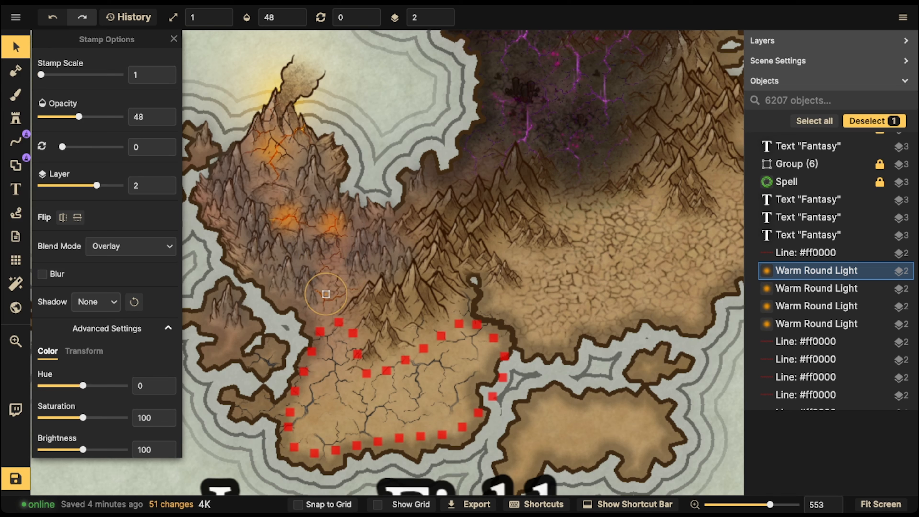
key(ctrl+z)
drag(355, 322, 320, 289)
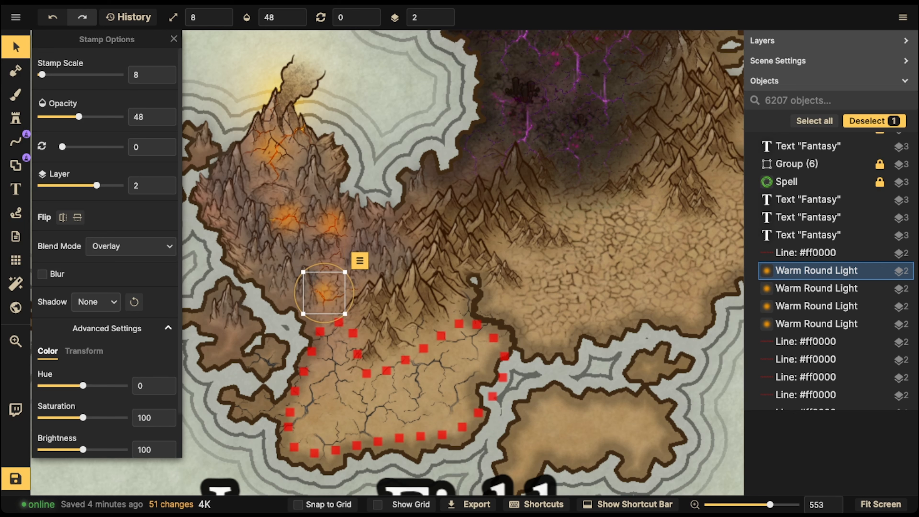
key(Escape)
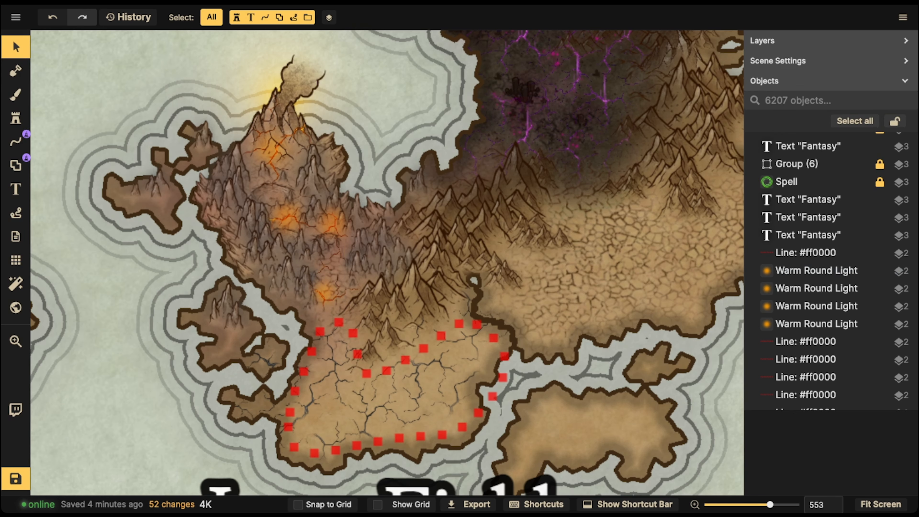
- Delete the red dotted outline surrounding the Lava Field
scroll(315, 241, down, 4)
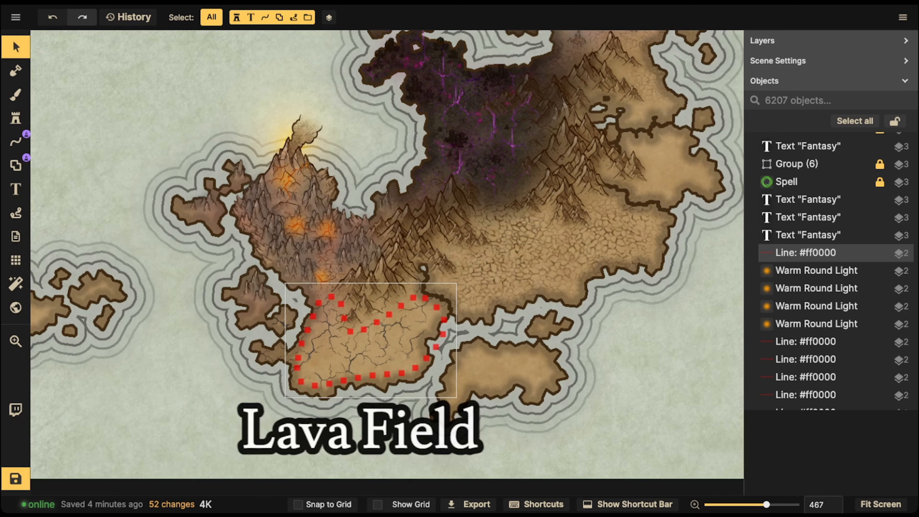
click(341, 304)
key(Delete)
- Zoom out and pan across the map to show all the islands
scroll(334, 327, down, 5)
drag(335, 327, 455, 335)
drag(254, 232, 518, 343)
drag(246, 279, 168, 255)
drag(434, 307, 447, 252)
scroll(260, 286, up, 10)
scroll(259, 285, left, 7)
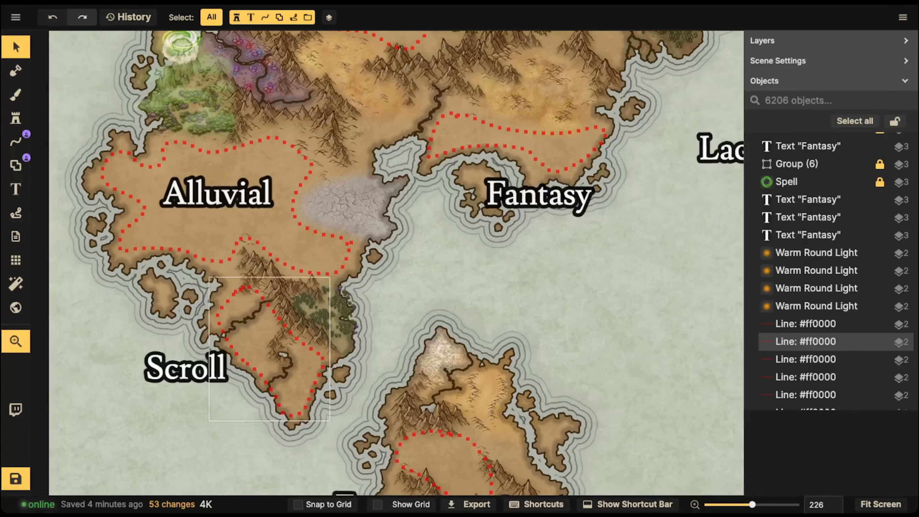
scroll(260, 286, right, 2)
scroll(267, 275, up, 8)
scroll(267, 275, right, 1)
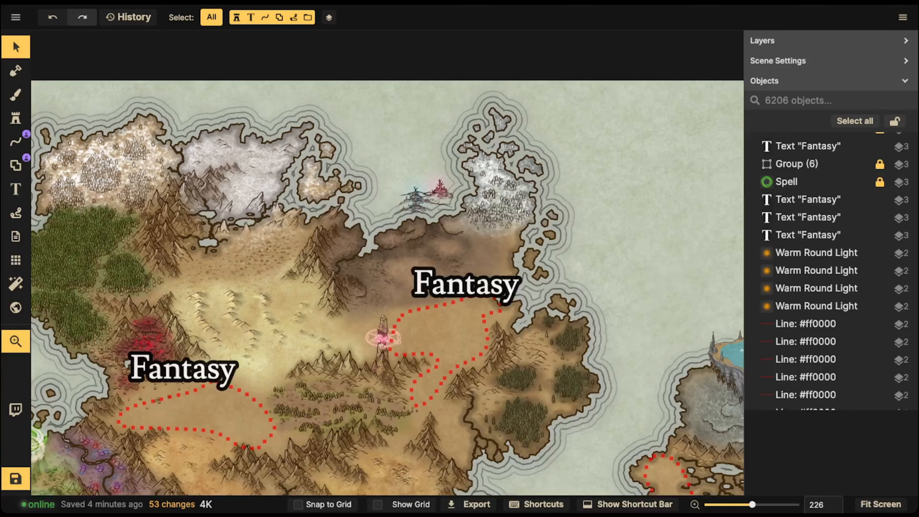
scroll(268, 275, down, 3)
scroll(279, 264, down, 3)
scroll(271, 268, down, 6)
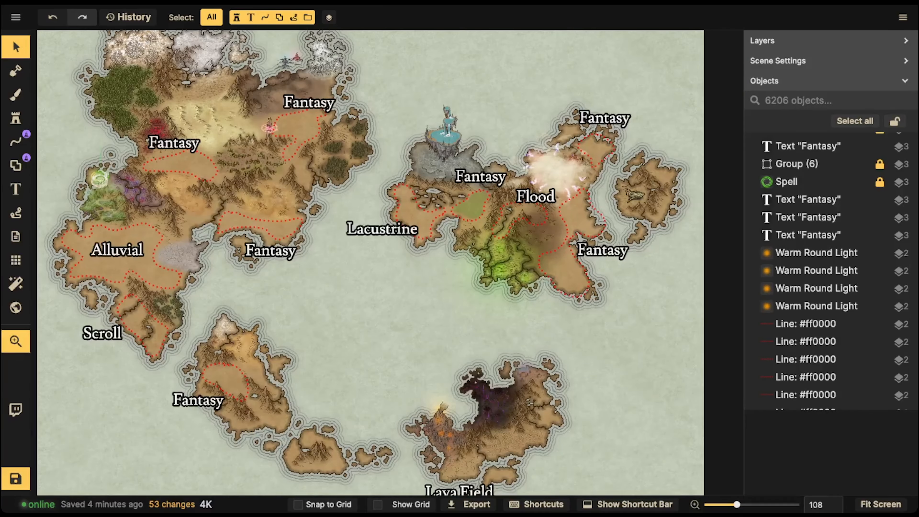